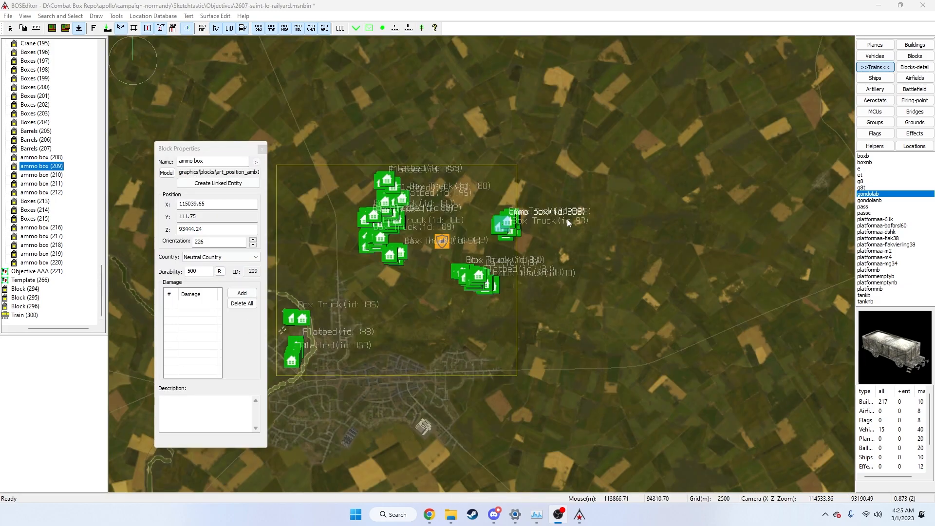
Step: Cut the selected ammo box (209) from the map
{"action": "middle_click_drag", "start_coordinate": [375, 306], "coordinate": [392, 279]}
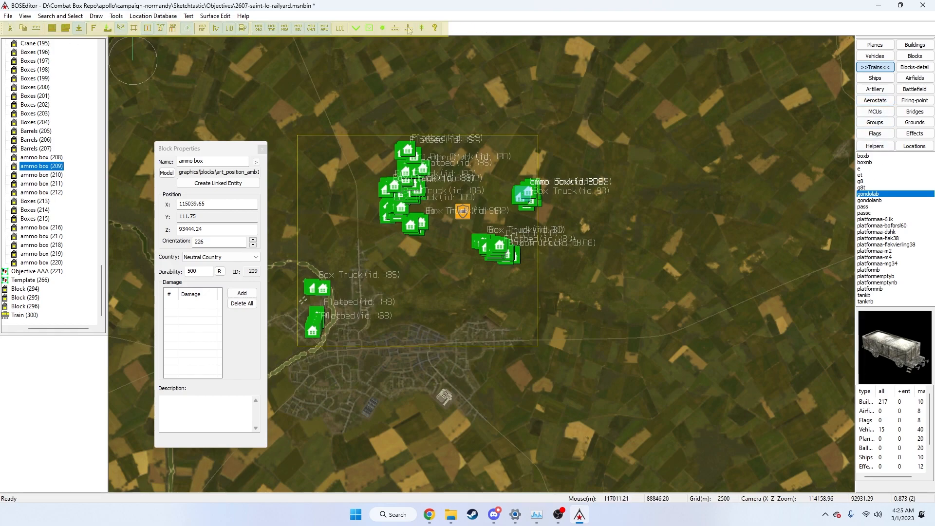
{"action": "left_click", "coordinate": [10, 32]}
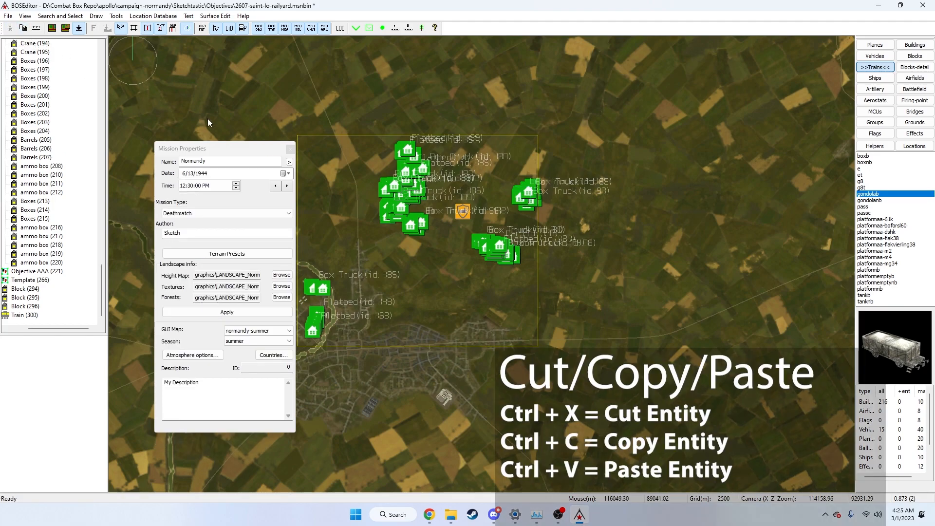
Step: Cut the three stacked box trucks (181 to 183) near the cluster's north end and paste them in the open field to the east
{"action": "right_click_drag", "start_coordinate": [365, 152], "coordinate": [380, 169]}
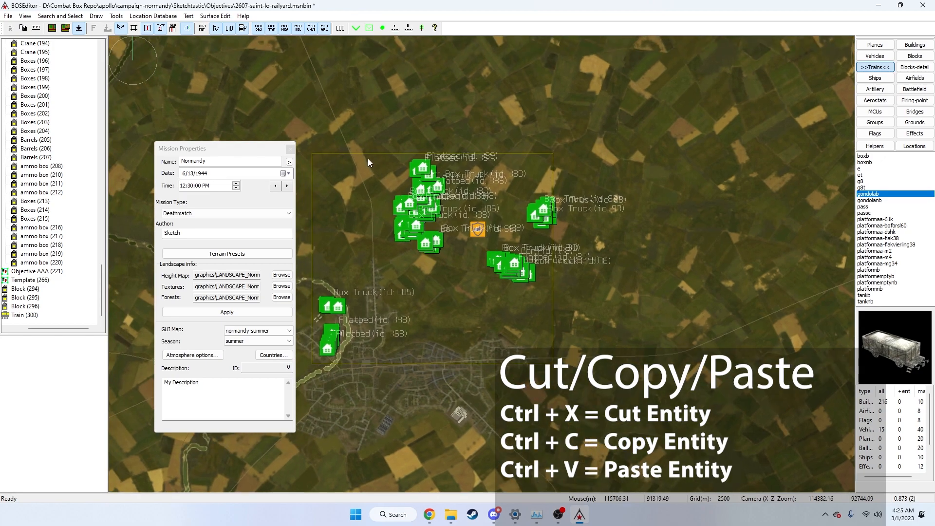
{"action": "scroll", "coordinate": [335, 198], "scroll_direction": "up", "scroll_amount": 5}
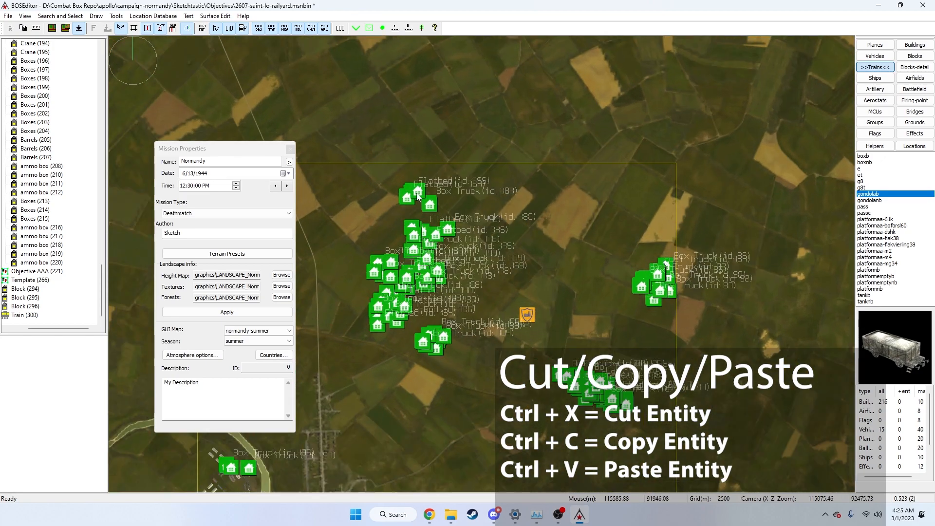
{"action": "left_click", "coordinate": [443, 218]}
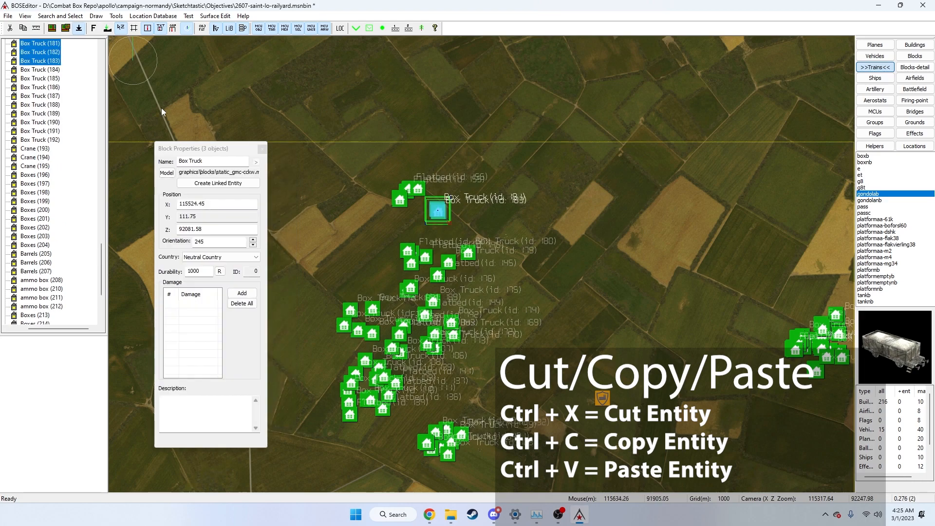
{"action": "left_click", "coordinate": [22, 32]}
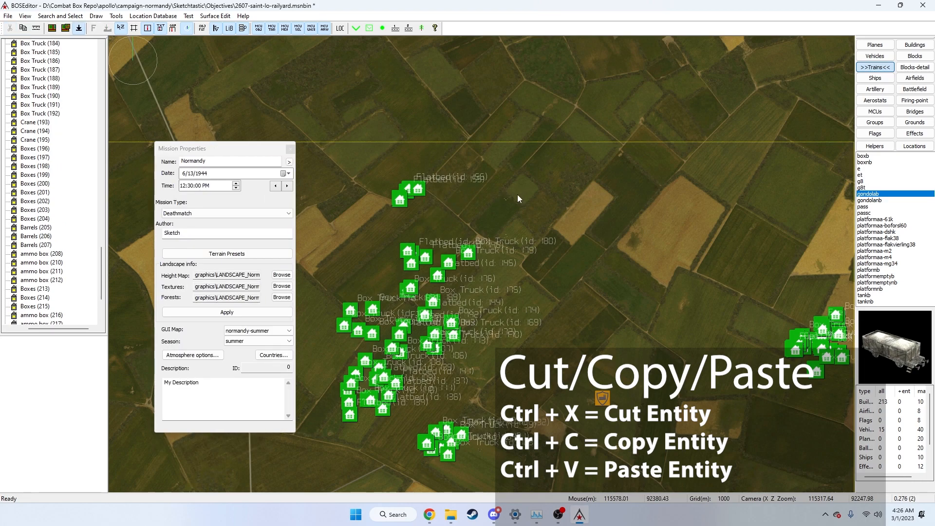
{"action": "key", "text": "ctrl+v"}
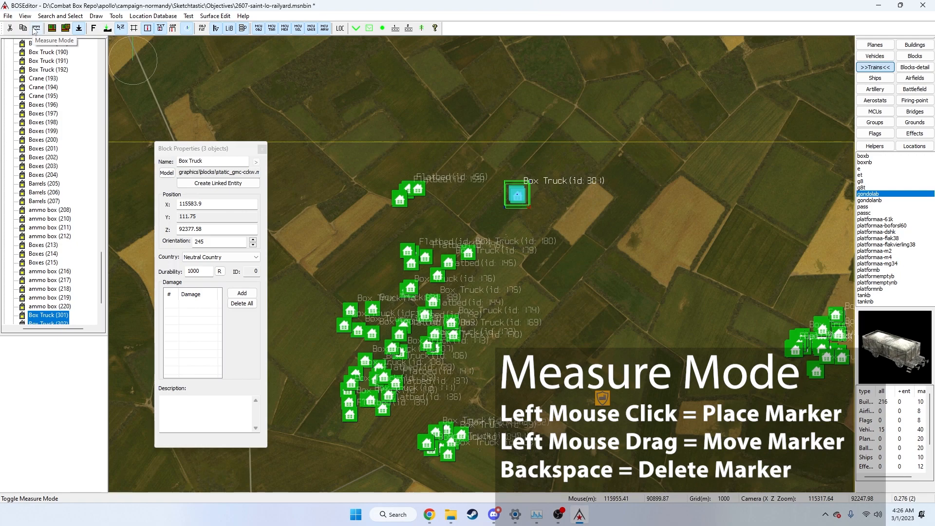
Step: Turn on Measure Mode and measure a multi-leg path running east above the trucks, south, east and back north
{"action": "left_click", "coordinate": [35, 29]}
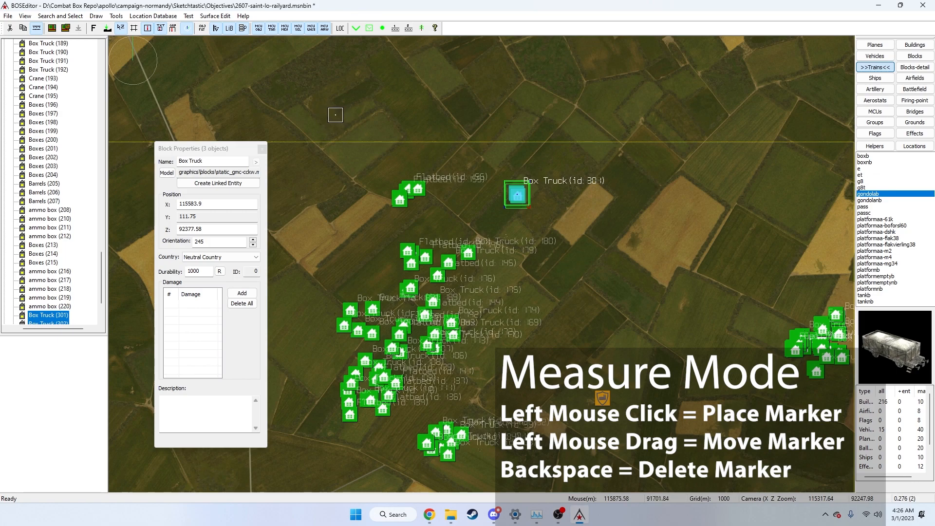
{"action": "left_click", "coordinate": [37, 29]}
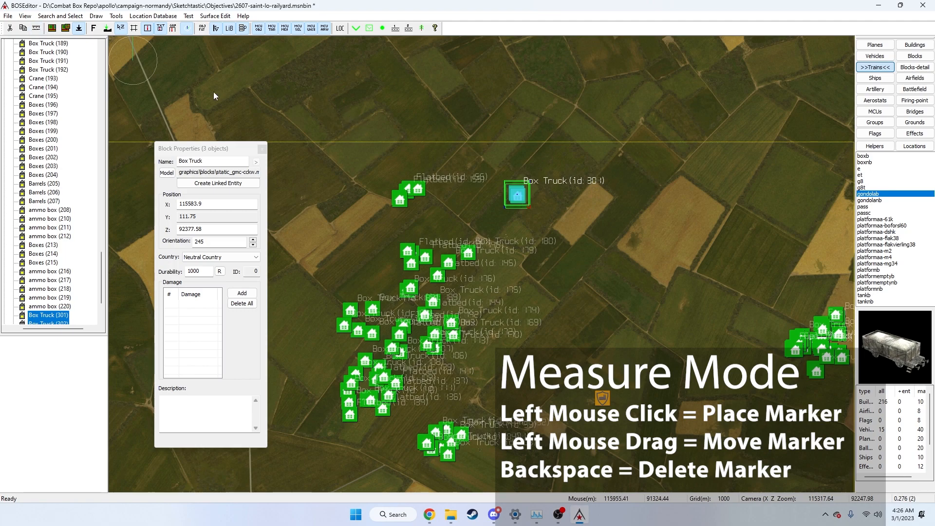
{"action": "left_click", "coordinate": [36, 29]}
{"action": "left_click", "coordinate": [336, 113]}
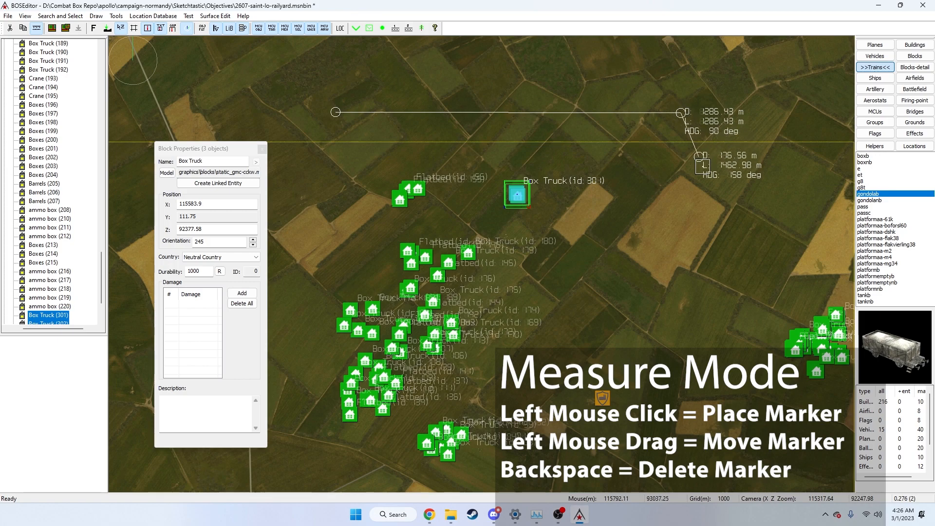
{"action": "left_click", "coordinate": [690, 284]}
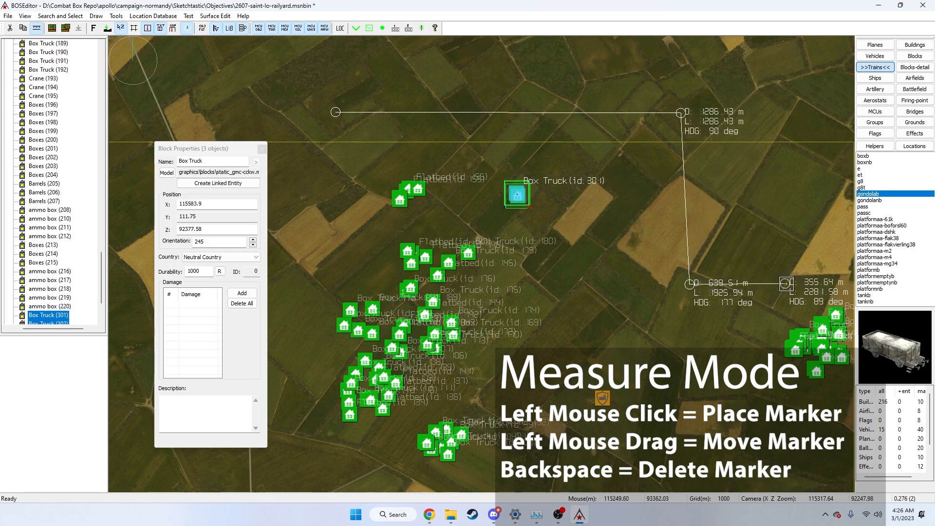
{"action": "left_click", "coordinate": [795, 283]}
{"action": "left_click", "coordinate": [788, 181]}
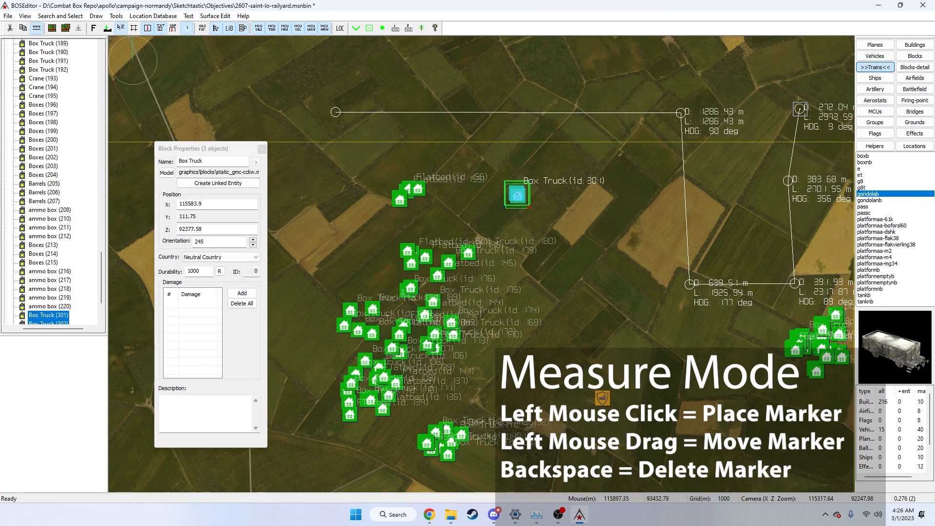
Step: Delete the measurement markers one by one and leave Measure Mode
{"action": "key", "text": "BackSpace"}
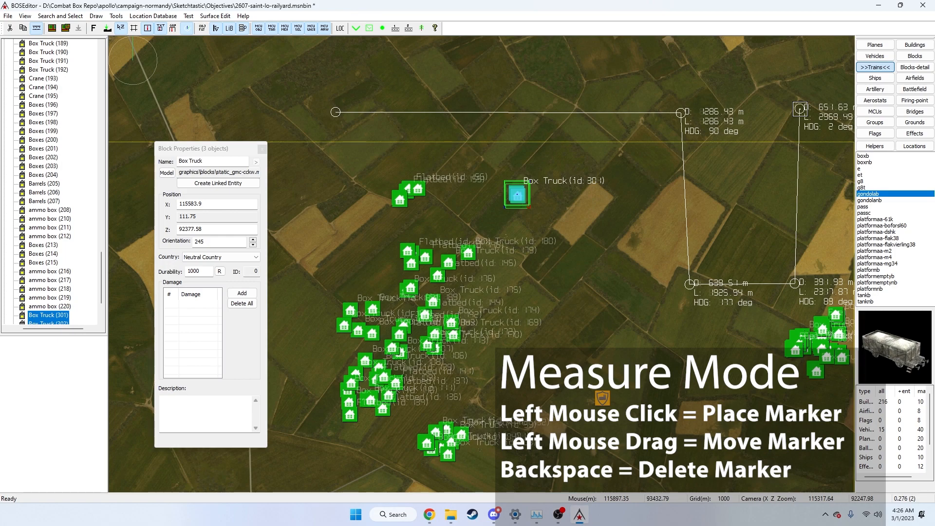
{"action": "key", "text": "BackSpace"}
{"action": "key", "text": "BackSpace"}
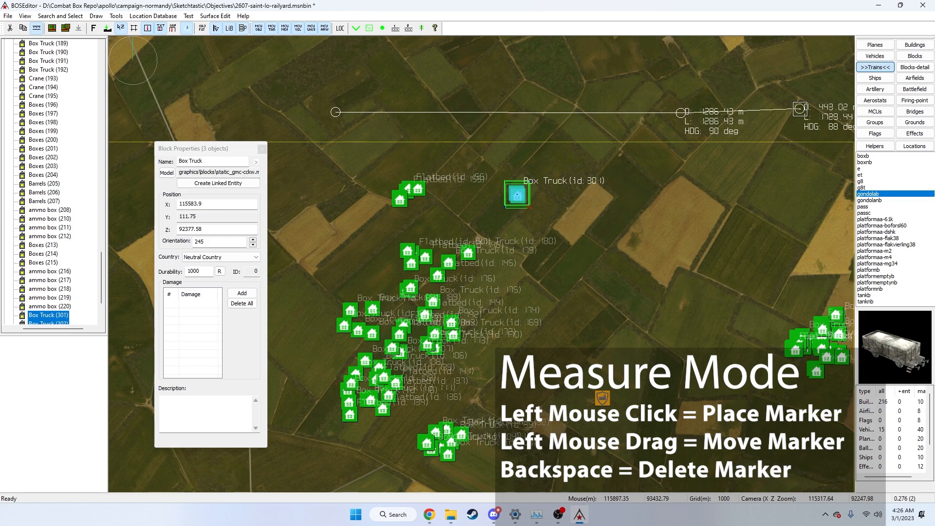
{"action": "key", "text": "BackSpace"}
{"action": "key", "text": "BackSpace"}
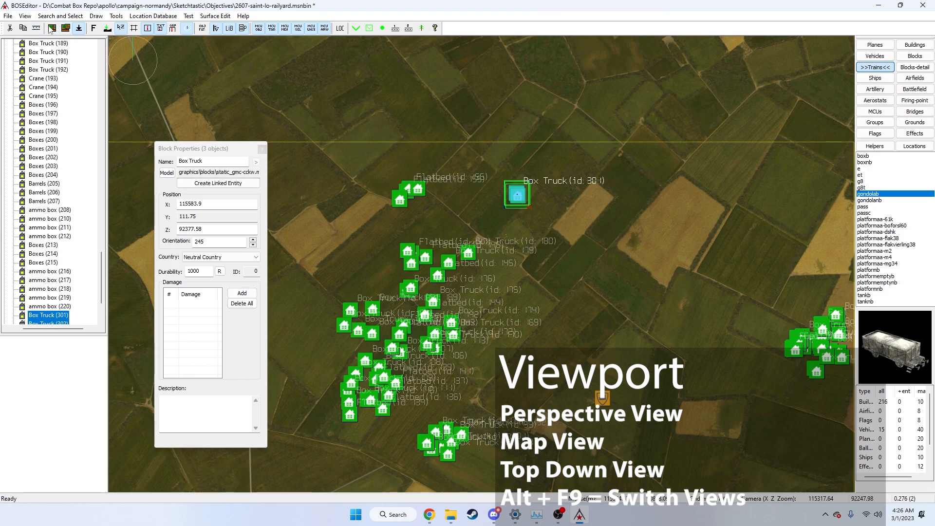
Step: Examine the objective area around Saint-Lo in the map view and in the perspective view
{"action": "left_click", "coordinate": [50, 31]}
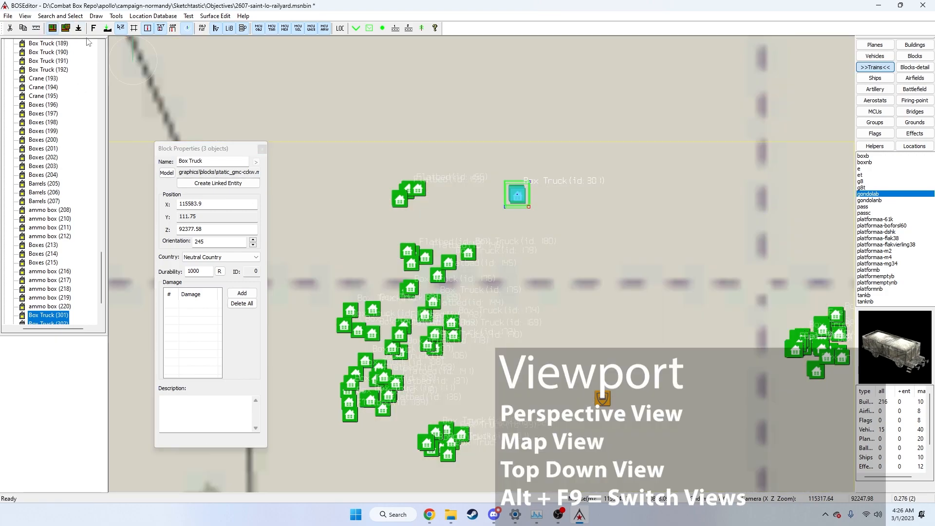
{"action": "scroll", "coordinate": [454, 174], "scroll_direction": "down", "scroll_amount": 5}
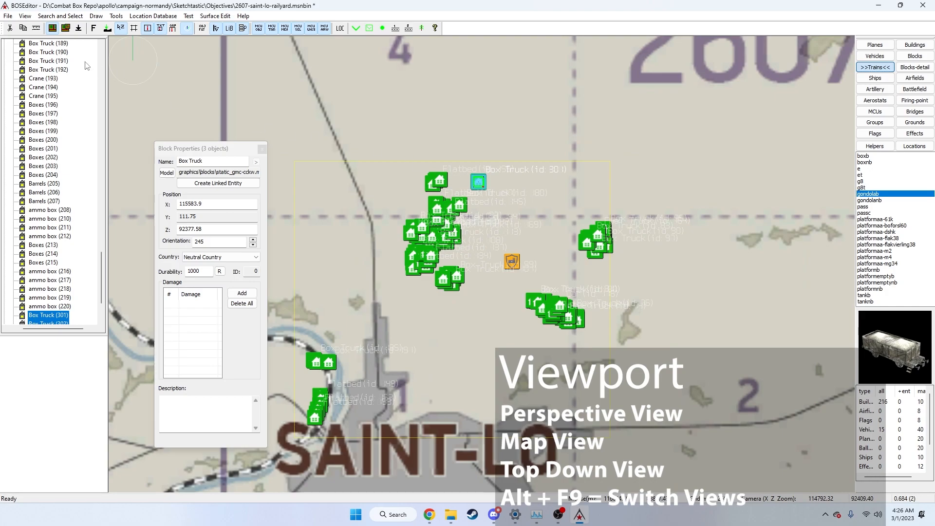
{"action": "left_click", "coordinate": [51, 30]}
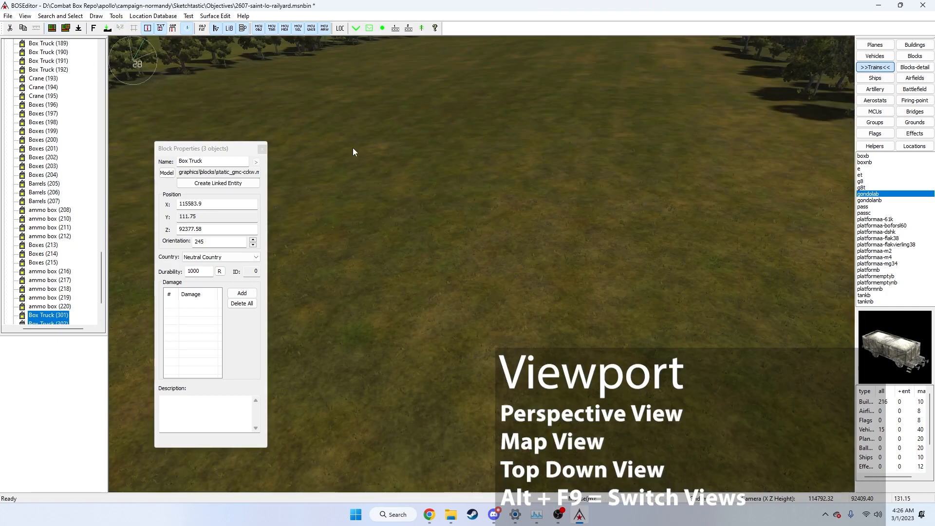
{"action": "scroll", "coordinate": [353, 147], "scroll_direction": "down", "scroll_amount": 2}
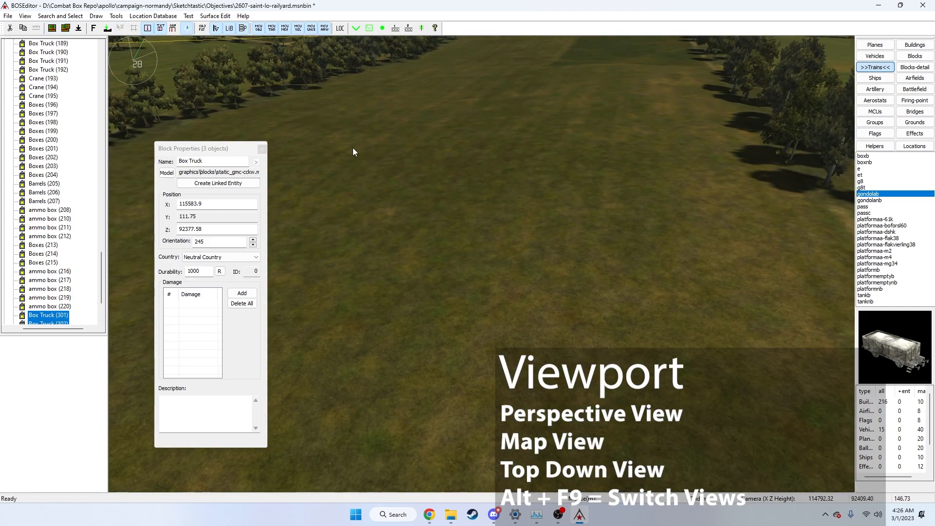
Step: Compare the perspective, map and top-down views by switching between them, ending in the top-down view
{"action": "left_click", "coordinate": [79, 28]}
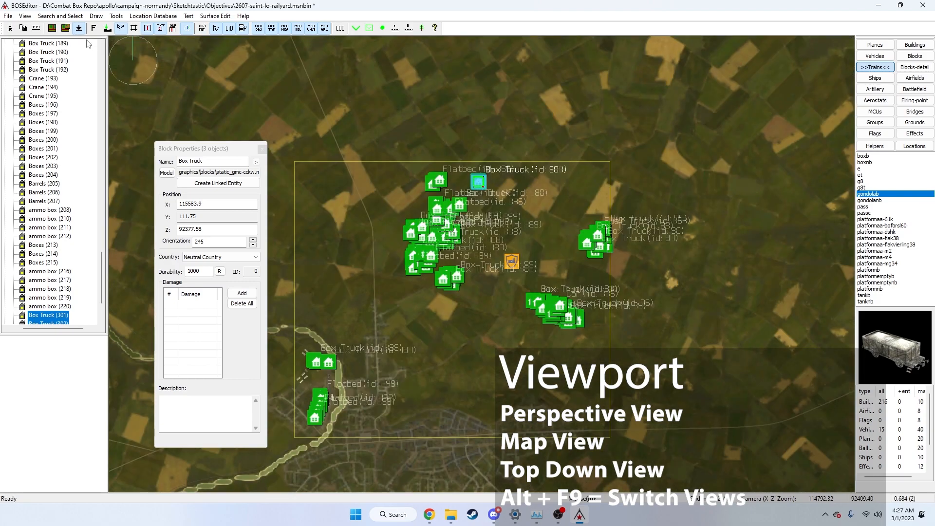
{"action": "left_click", "coordinate": [80, 30]}
{"action": "left_click", "coordinate": [80, 29]}
{"action": "left_click", "coordinate": [52, 30]}
{"action": "left_click", "coordinate": [79, 29]}
{"action": "left_click", "coordinate": [52, 29]}
{"action": "left_click", "coordinate": [79, 30]}
{"action": "left_click", "coordinate": [79, 29]}
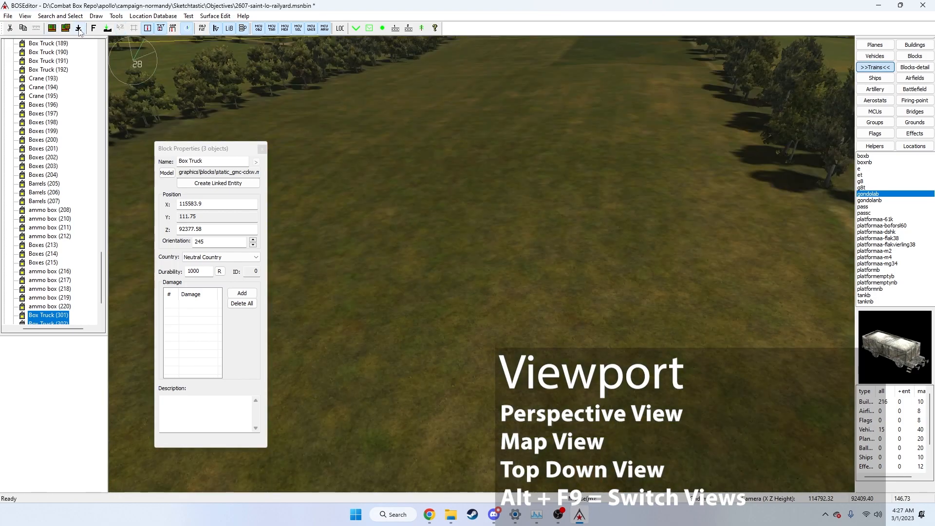
{"action": "left_click", "coordinate": [79, 29]}
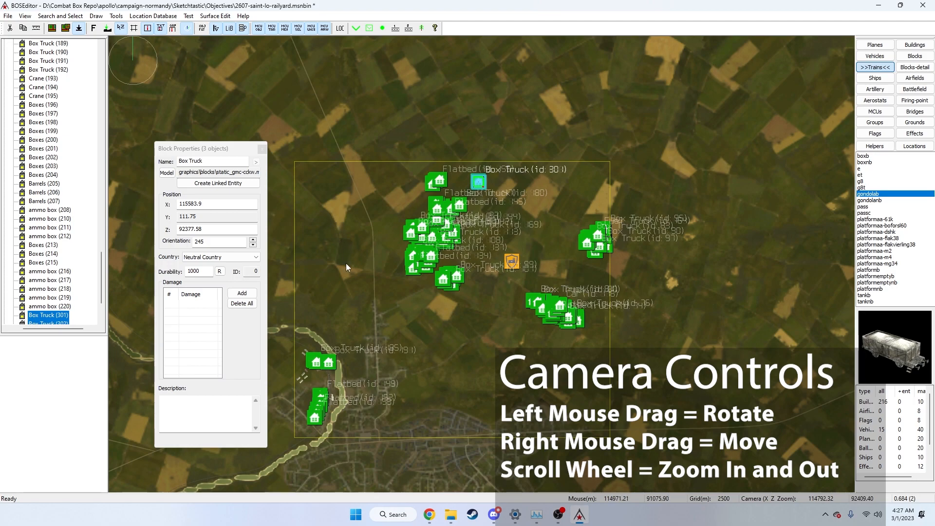
Step: Examine the objective area by moving and zooming the camera in the top-down view and in the perspective view
{"action": "right_click_drag", "start_coordinate": [361, 302], "coordinate": [344, 271]}
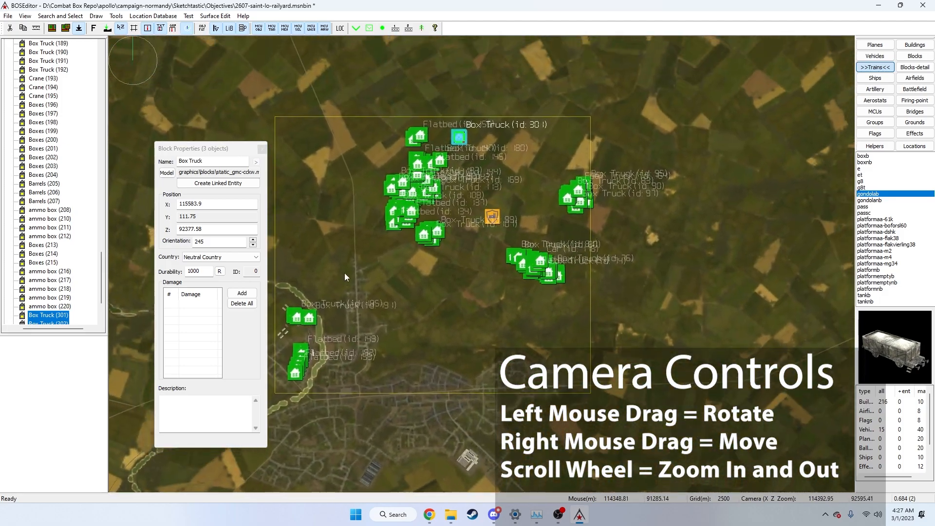
{"action": "scroll", "coordinate": [372, 292], "scroll_direction": "up", "scroll_amount": 3}
{"action": "scroll", "coordinate": [372, 293], "scroll_direction": "down", "scroll_amount": 5}
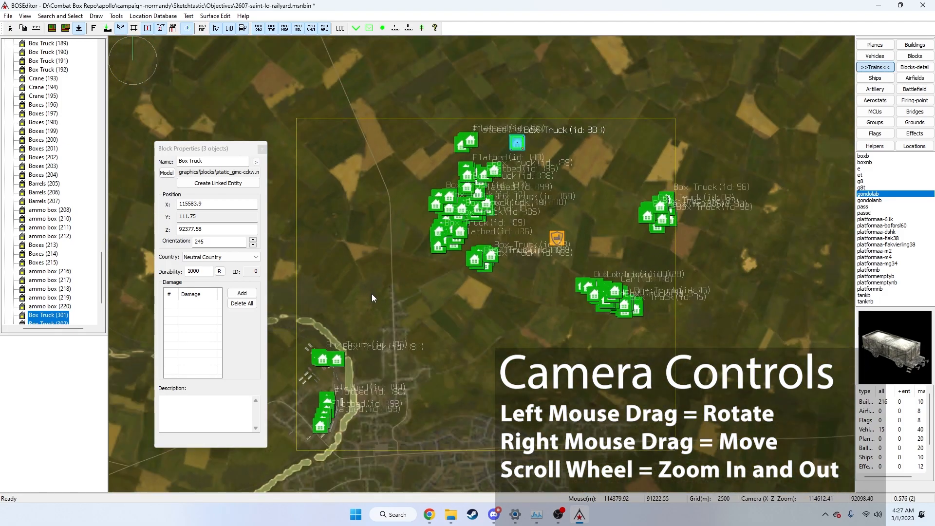
{"action": "scroll", "coordinate": [372, 298], "scroll_direction": "up", "scroll_amount": 4}
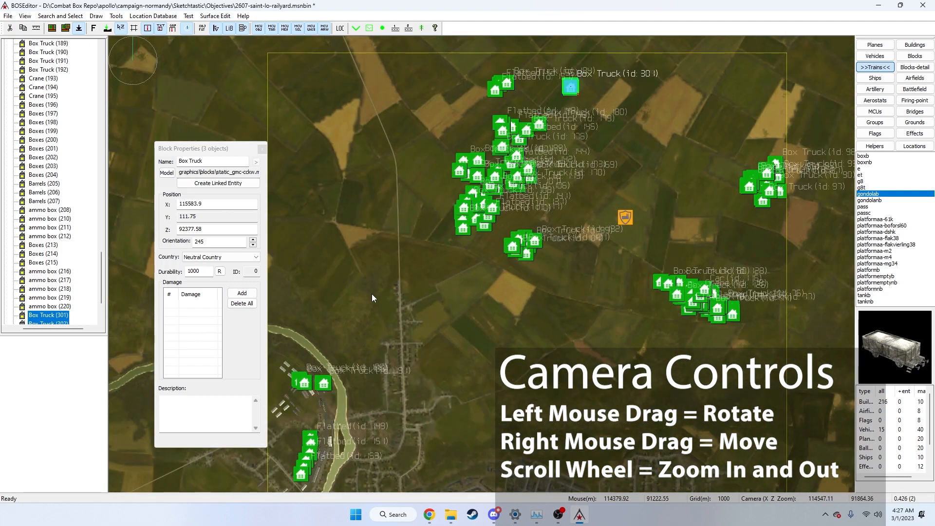
{"action": "left_click", "coordinate": [81, 30]}
{"action": "scroll", "coordinate": [431, 227], "scroll_direction": "up", "scroll_amount": 2}
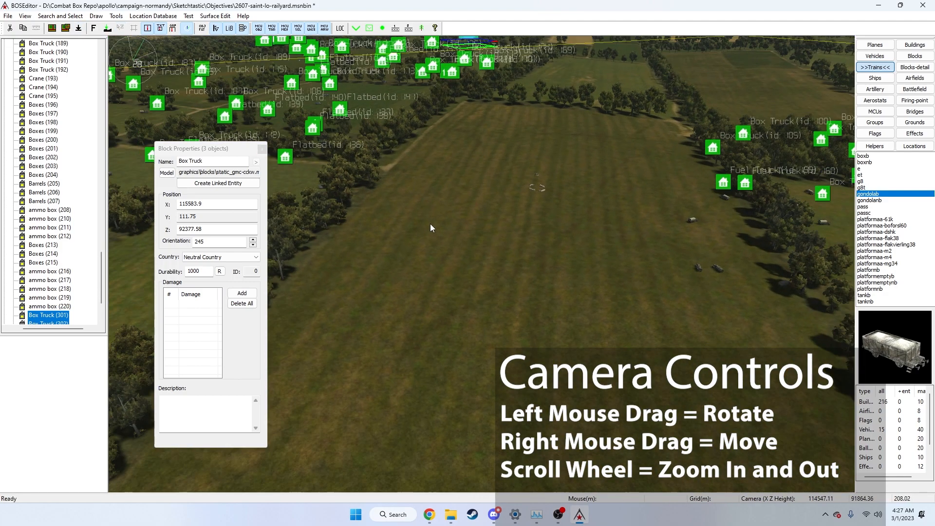
{"action": "right_click_drag", "start_coordinate": [430, 223], "coordinate": [425, 306]}
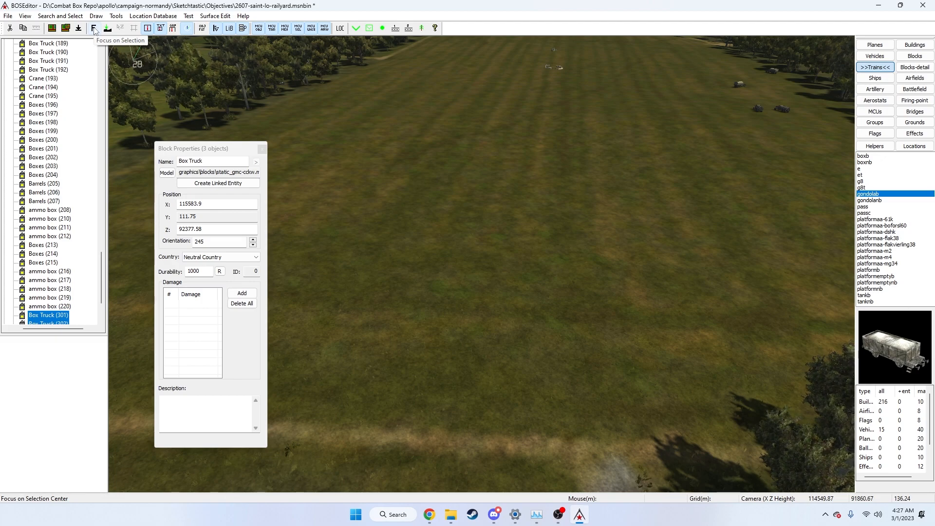
Step: Select Barrels (207), focus the camera on it and set it on the ground
{"action": "left_click", "coordinate": [48, 202]}
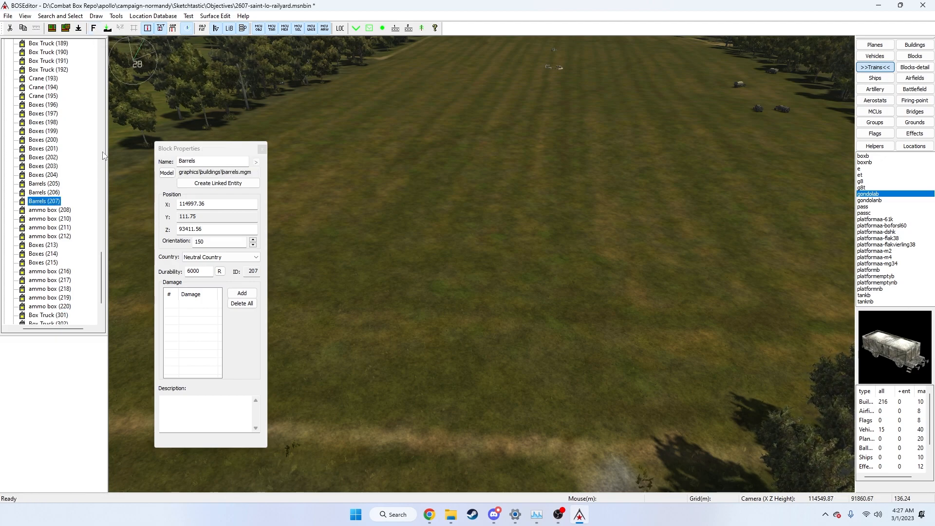
{"action": "left_click", "coordinate": [93, 28]}
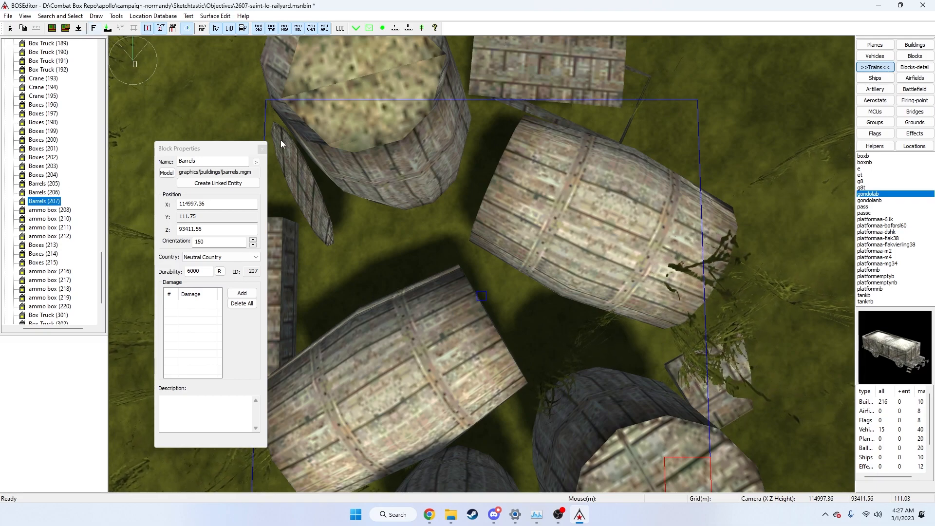
{"action": "scroll", "coordinate": [322, 176], "scroll_direction": "down", "scroll_amount": 1}
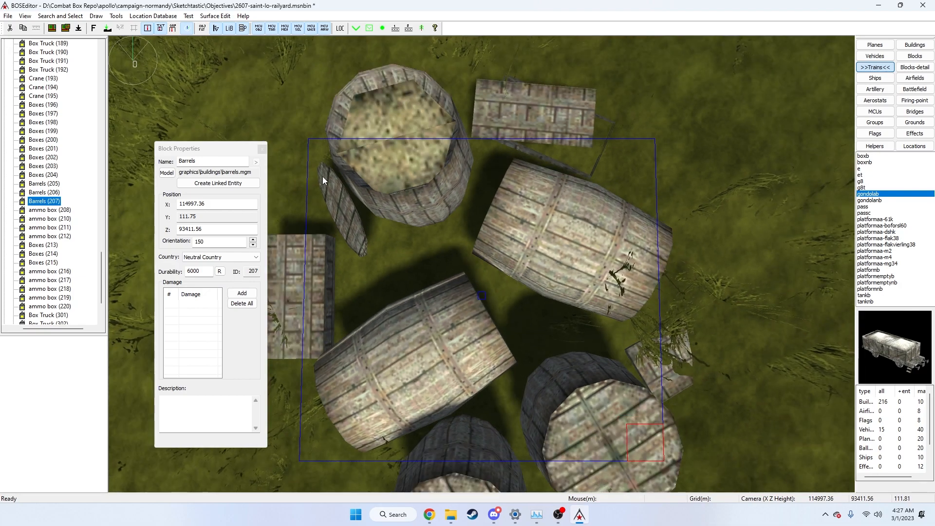
{"action": "scroll", "coordinate": [322, 177], "scroll_direction": "down", "scroll_amount": 1}
{"action": "scroll", "coordinate": [365, 253], "scroll_direction": "down", "scroll_amount": 1}
{"action": "middle_click_drag", "start_coordinate": [366, 250], "coordinate": [359, 141]}
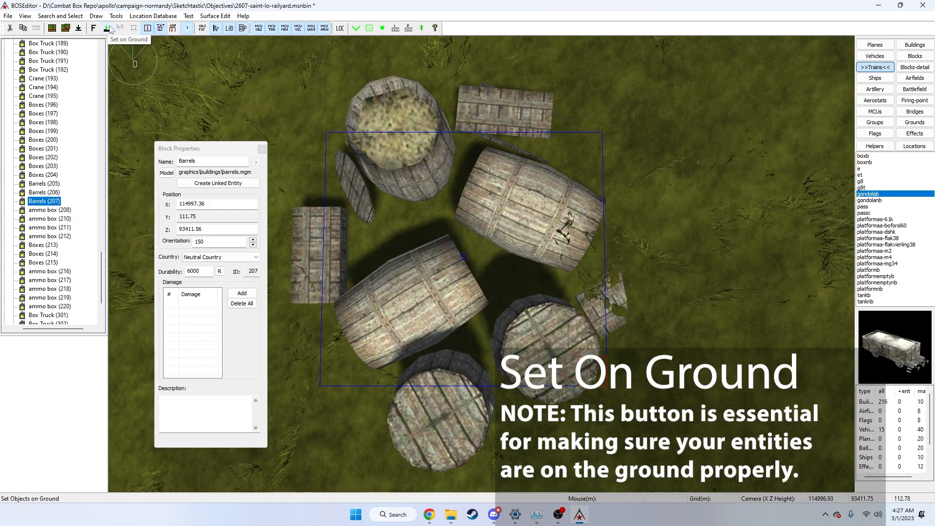
{"action": "left_click", "coordinate": [107, 29]}
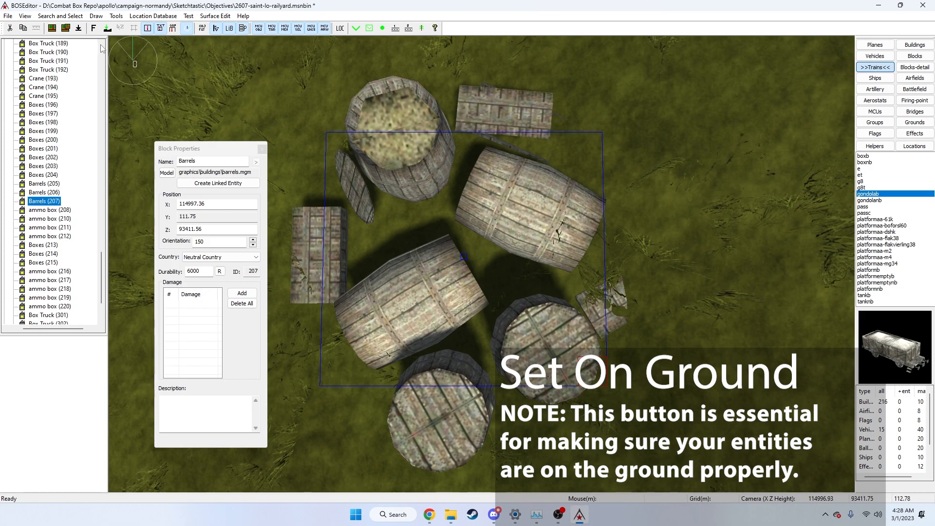
Step: Return to the top-down view and set the selected barrels on the ground again
{"action": "left_click", "coordinate": [79, 28]}
{"action": "scroll", "coordinate": [328, 219], "scroll_direction": "down", "scroll_amount": 3}
{"action": "right_click_drag", "start_coordinate": [384, 263], "coordinate": [410, 194]}
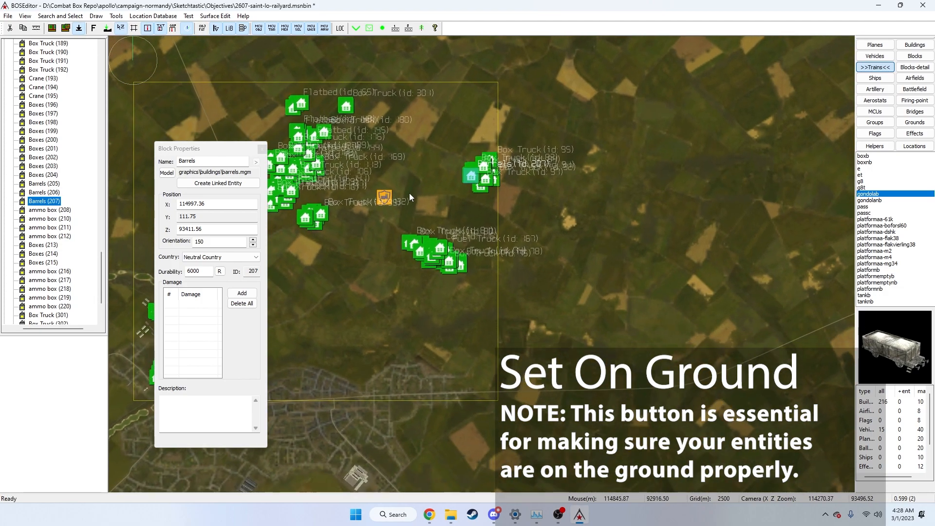
{"action": "left_click", "coordinate": [109, 30]}
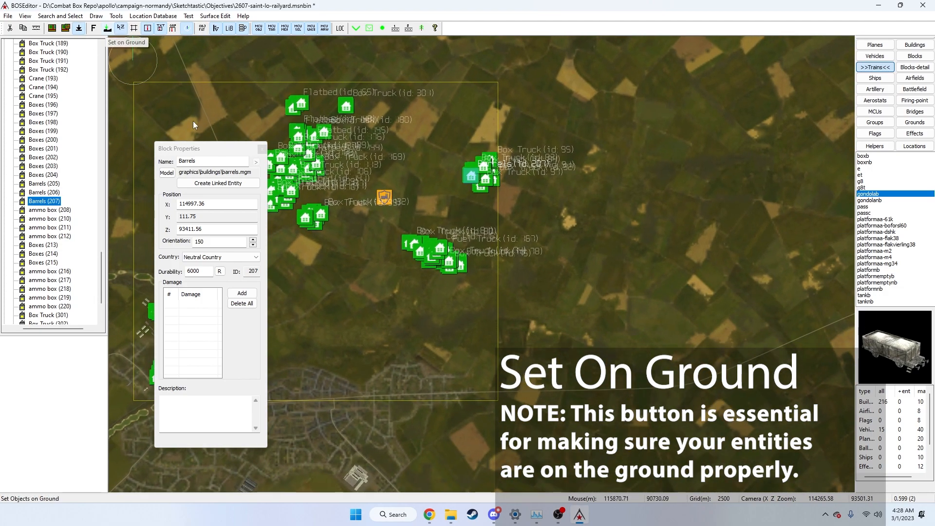
Step: Move the Block Properties window aside and box-select the northwestern cluster of trucks and flatbeds
{"action": "left_click_drag", "start_coordinate": [214, 152], "coordinate": [106, 154]}
{"action": "right_click_drag", "start_coordinate": [216, 150], "coordinate": [244, 148]}
{"action": "left_click", "coordinate": [108, 28]}
{"action": "left_click_drag", "start_coordinate": [257, 80], "coordinate": [431, 252]}
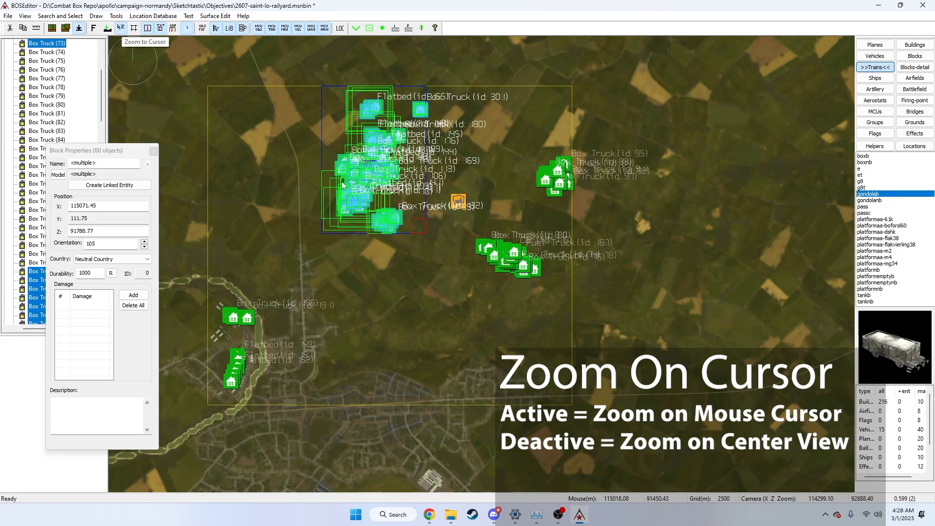
Step: Examine the selected truck cluster by zooming in and out on the cursor with Zoom to Cursor active
{"action": "scroll", "coordinate": [379, 105], "scroll_direction": "up", "scroll_amount": 3}
{"action": "scroll", "coordinate": [378, 105], "scroll_direction": "up", "scroll_amount": 8}
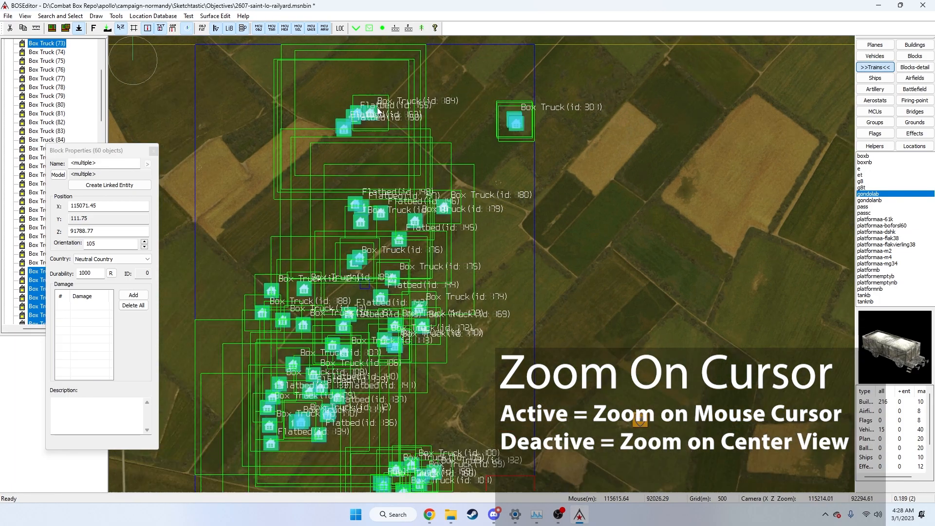
{"action": "scroll", "coordinate": [371, 116], "scroll_direction": "down", "scroll_amount": 9}
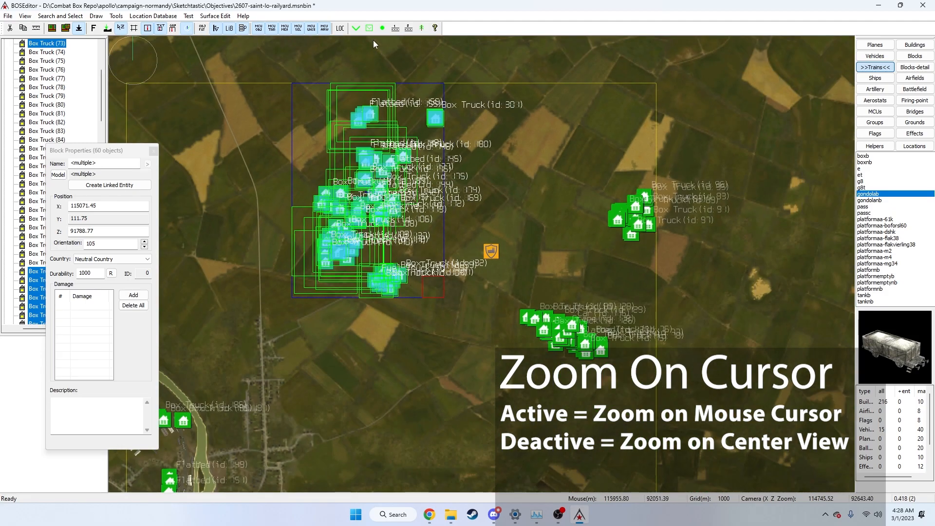
{"action": "scroll", "coordinate": [374, 118], "scroll_direction": "up", "scroll_amount": 2}
{"action": "scroll", "coordinate": [373, 118], "scroll_direction": "up", "scroll_amount": 6}
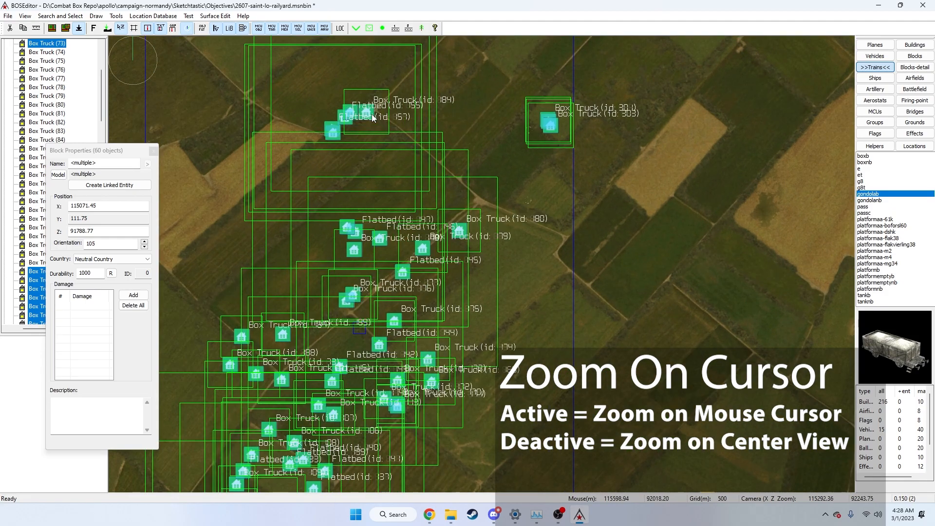
{"action": "scroll", "coordinate": [367, 113], "scroll_direction": "down", "scroll_amount": 11}
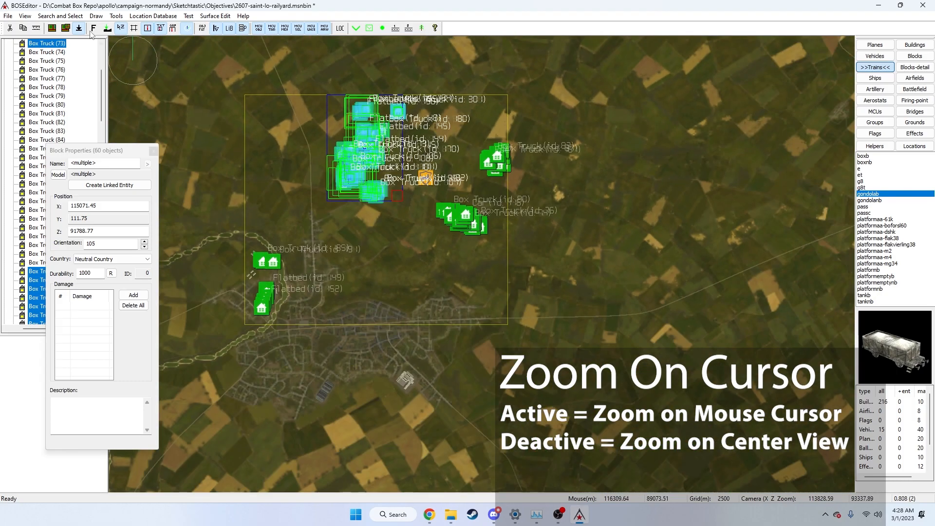
Step: Turn off Zoom to Cursor and zoom in and out about the centre of the view
{"action": "left_click", "coordinate": [121, 28]}
{"action": "scroll", "coordinate": [394, 68], "scroll_direction": "up", "scroll_amount": 6}
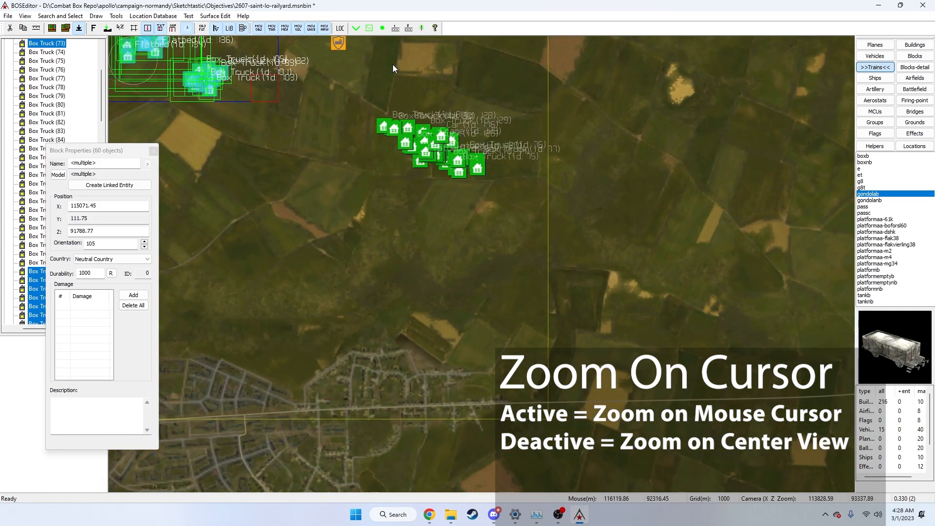
{"action": "scroll", "coordinate": [394, 69], "scroll_direction": "up", "scroll_amount": 2}
{"action": "scroll", "coordinate": [393, 68], "scroll_direction": "down", "scroll_amount": 5}
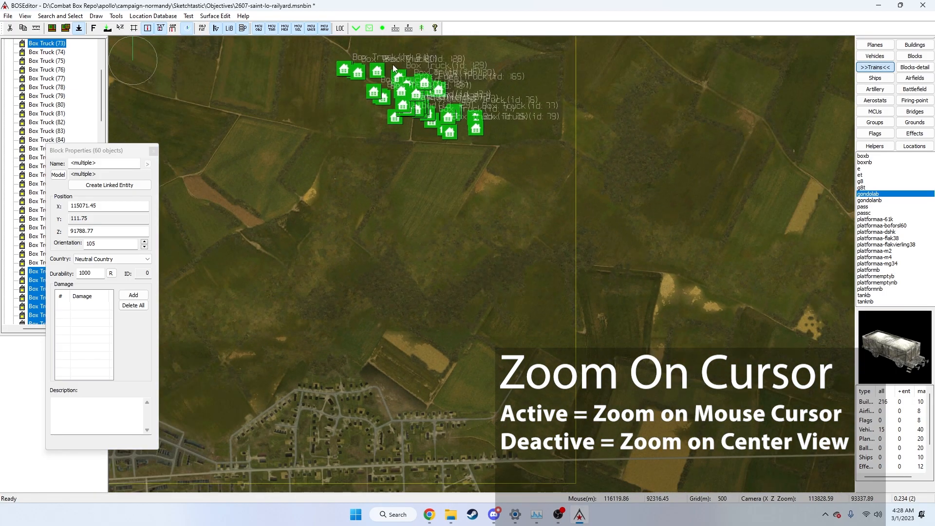
{"action": "scroll", "coordinate": [393, 65], "scroll_direction": "down", "scroll_amount": 4}
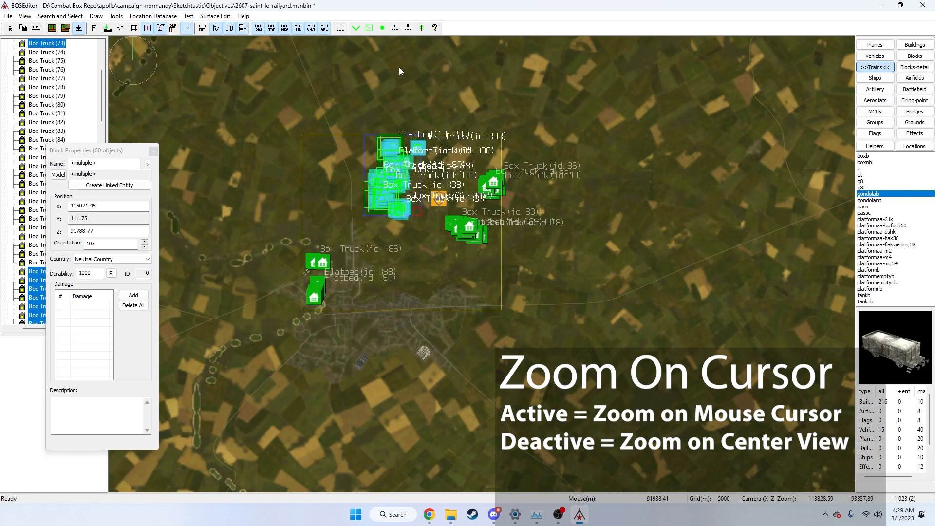
Step: Turn on grid drawing and switch the terrain to the in-game map, comparing the grids around Saint-Lo
{"action": "left_click", "coordinate": [134, 29]}
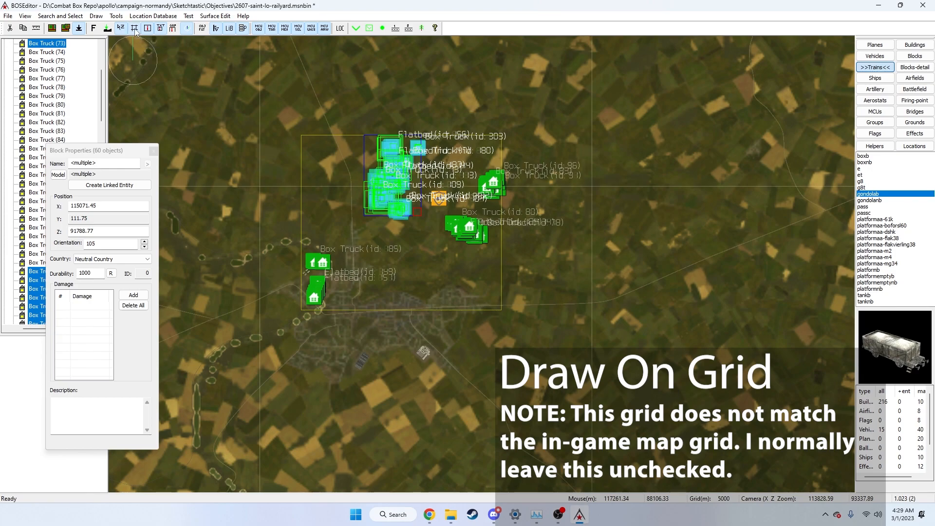
{"action": "scroll", "coordinate": [392, 171], "scroll_direction": "up", "scroll_amount": 3}
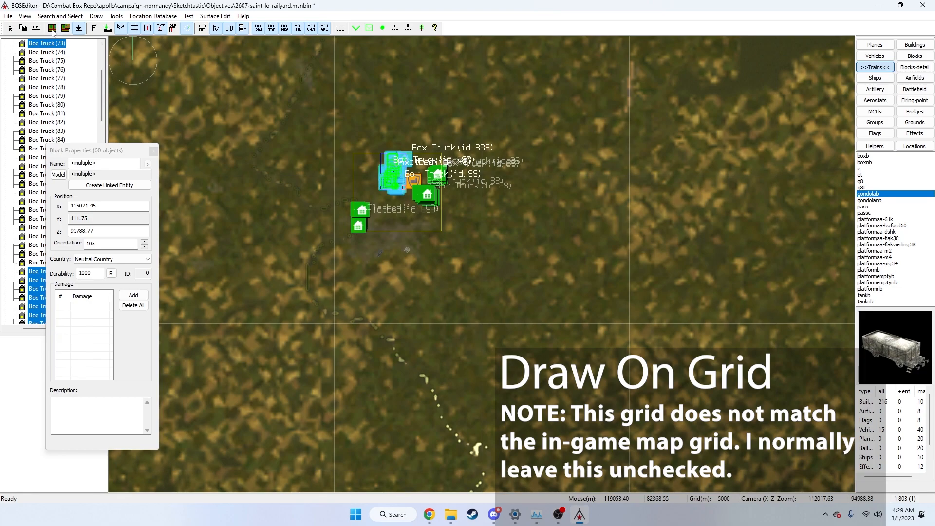
{"action": "left_click", "coordinate": [52, 28]}
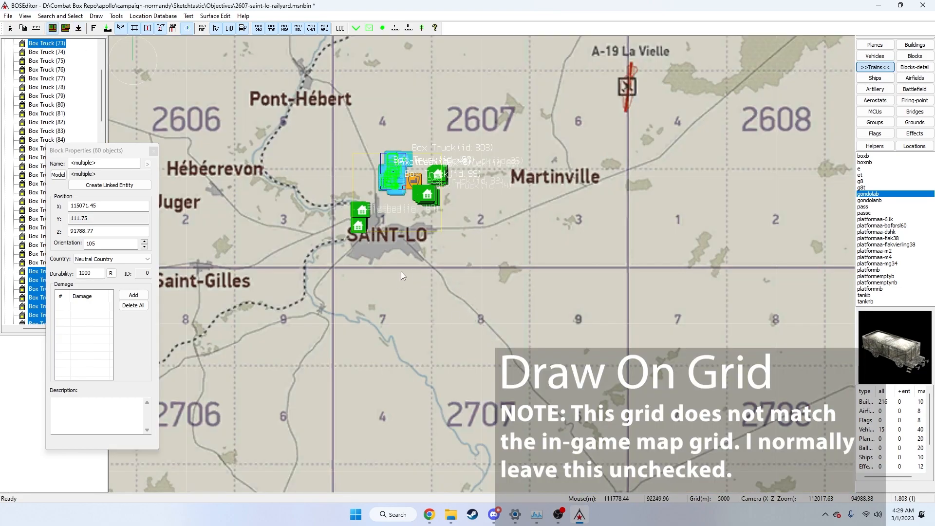
{"action": "scroll", "coordinate": [401, 271], "scroll_direction": "down", "scroll_amount": 5}
{"action": "scroll", "coordinate": [430, 261], "scroll_direction": "up", "scroll_amount": 5}
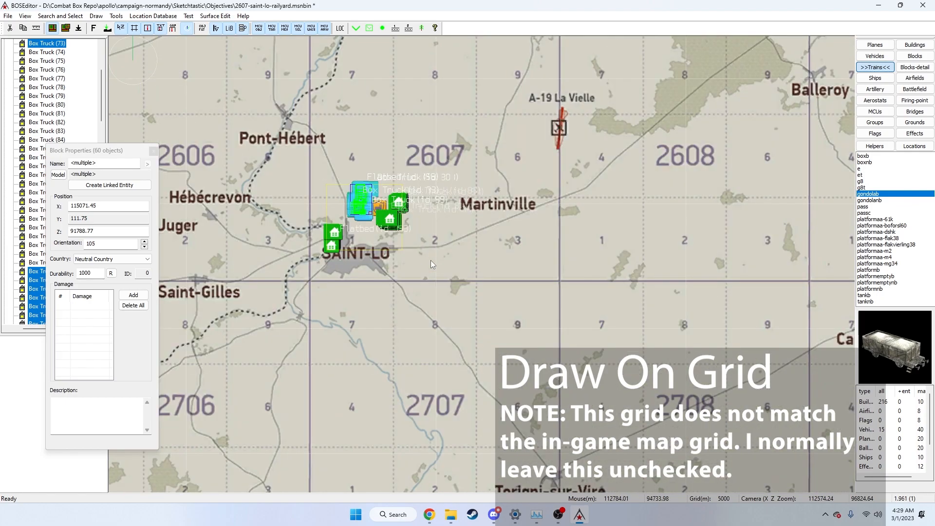
{"action": "scroll", "coordinate": [430, 260], "scroll_direction": "up", "scroll_amount": 3}
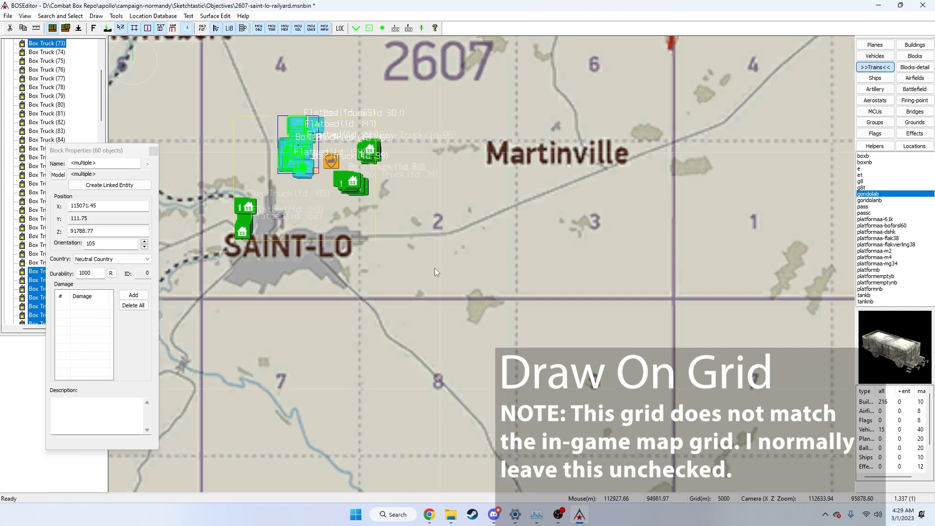
{"action": "scroll", "coordinate": [317, 305], "scroll_direction": "down", "scroll_amount": 2}
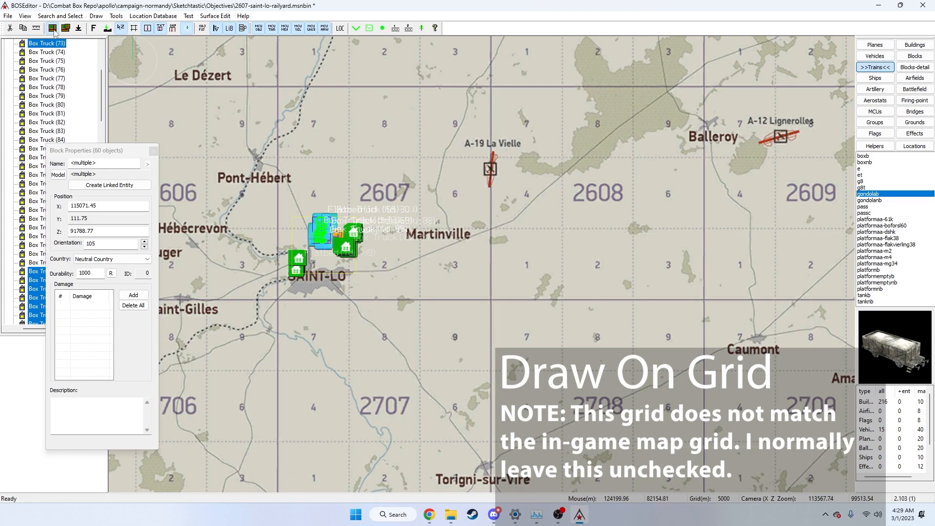
Step: Hide and show the object icons around Saint-Lo, and do the same with the object name labels
{"action": "scroll", "coordinate": [314, 245], "scroll_direction": "up", "scroll_amount": 2}
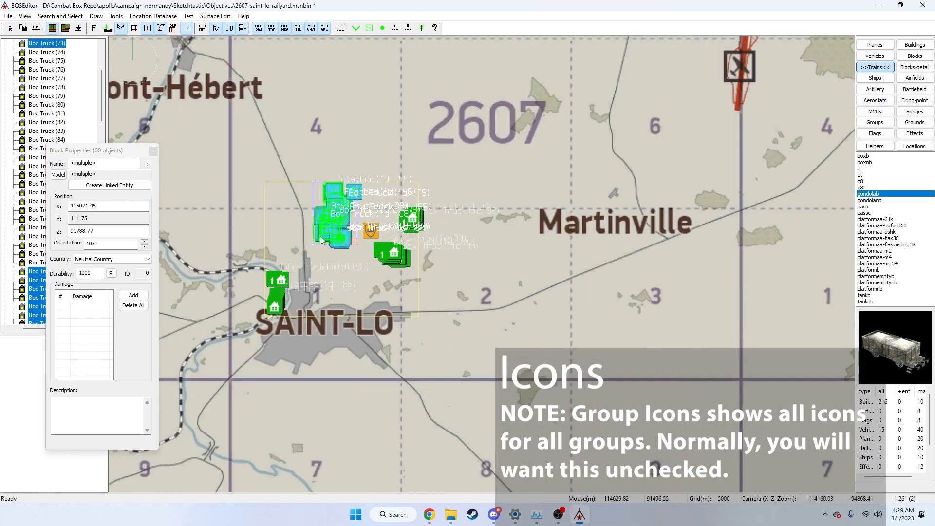
{"action": "scroll", "coordinate": [314, 245], "scroll_direction": "up", "scroll_amount": 2}
{"action": "left_click", "coordinate": [147, 28]}
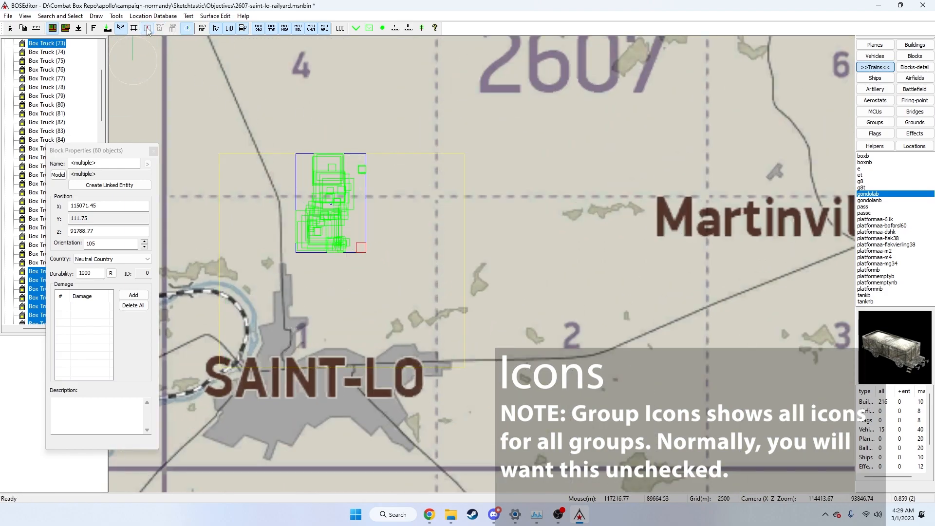
{"action": "left_click", "coordinate": [148, 31]}
{"action": "left_click", "coordinate": [148, 31]}
{"action": "left_click", "coordinate": [148, 31]}
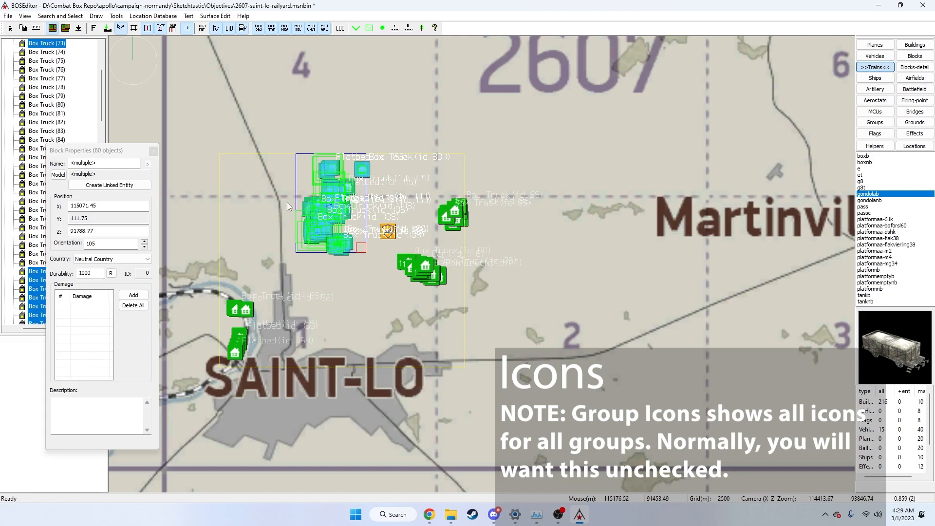
{"action": "left_click", "coordinate": [161, 28]}
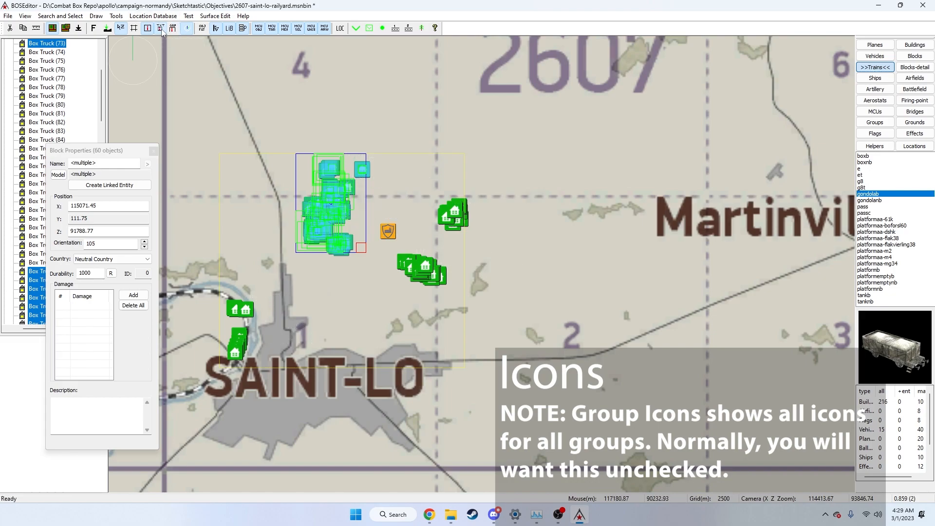
{"action": "left_click", "coordinate": [162, 33]}
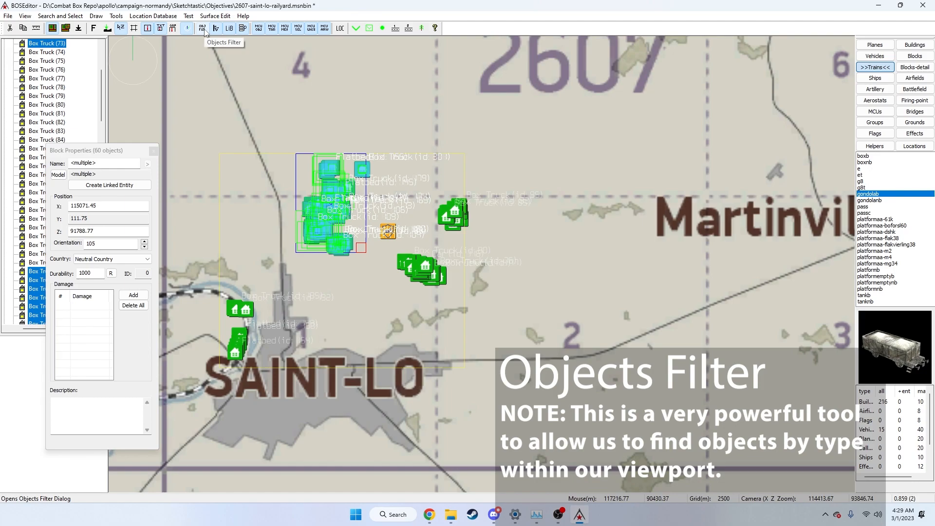
Step: Filter the viewport objects by type so that only MCU Translators are displayed
{"action": "left_click", "coordinate": [205, 31]}
{"action": "left_click_drag", "start_coordinate": [483, 143], "coordinate": [578, 123]}
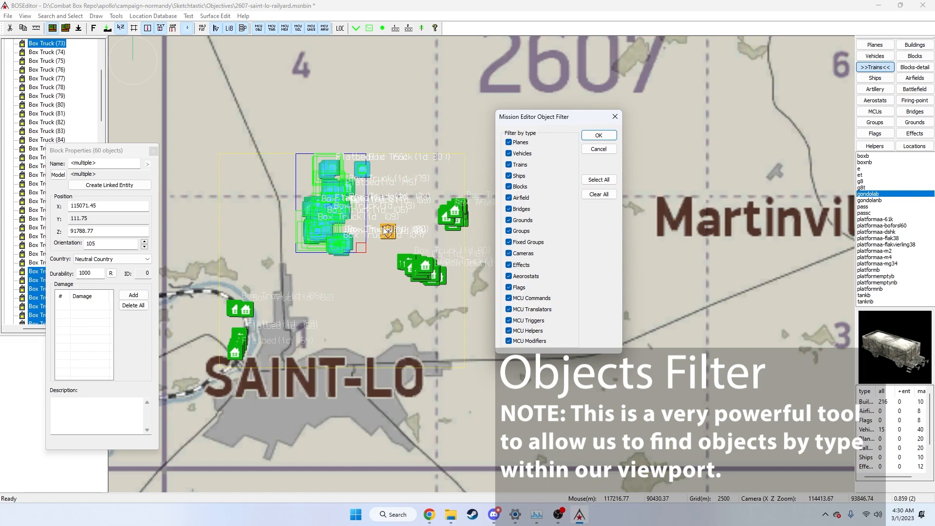
{"action": "left_click", "coordinate": [606, 195]}
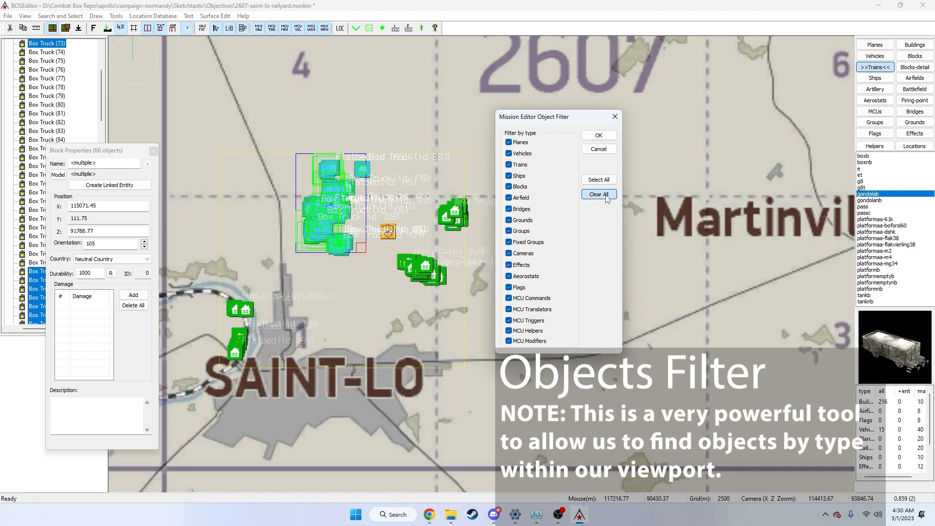
{"action": "left_click", "coordinate": [510, 309]}
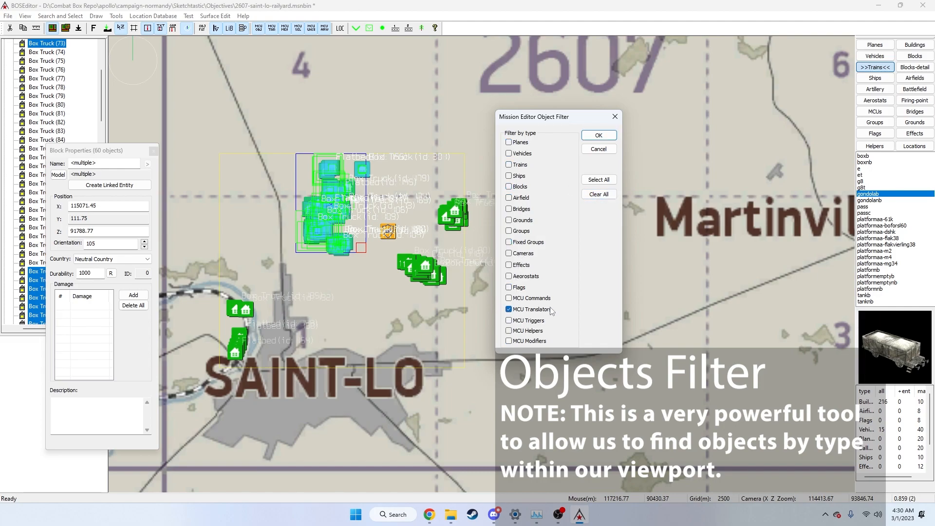
{"action": "left_click", "coordinate": [599, 136]}
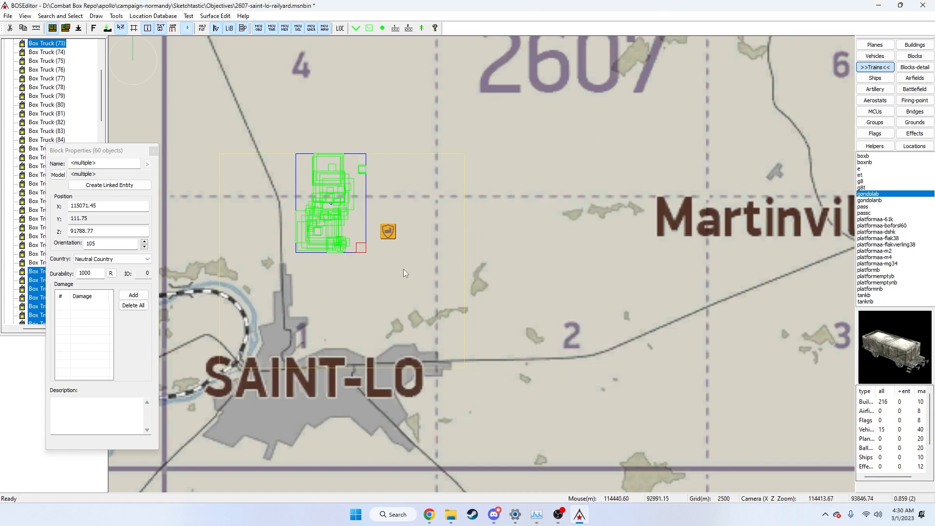
Step: Deselect the truck cluster and set the object filter to show all object types
{"action": "left_click", "coordinate": [511, 180]}
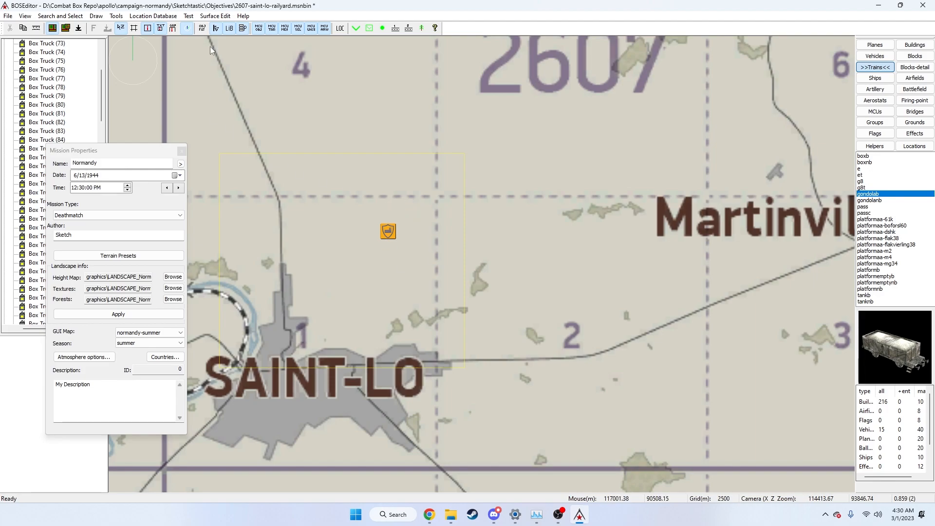
{"action": "left_click", "coordinate": [202, 28]}
{"action": "left_click", "coordinate": [503, 194]}
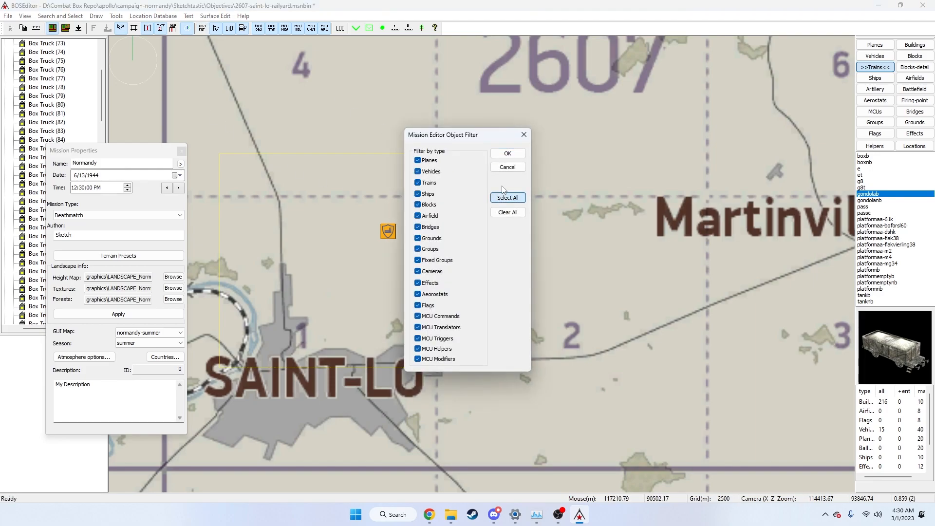
{"action": "left_click", "coordinate": [507, 152]}
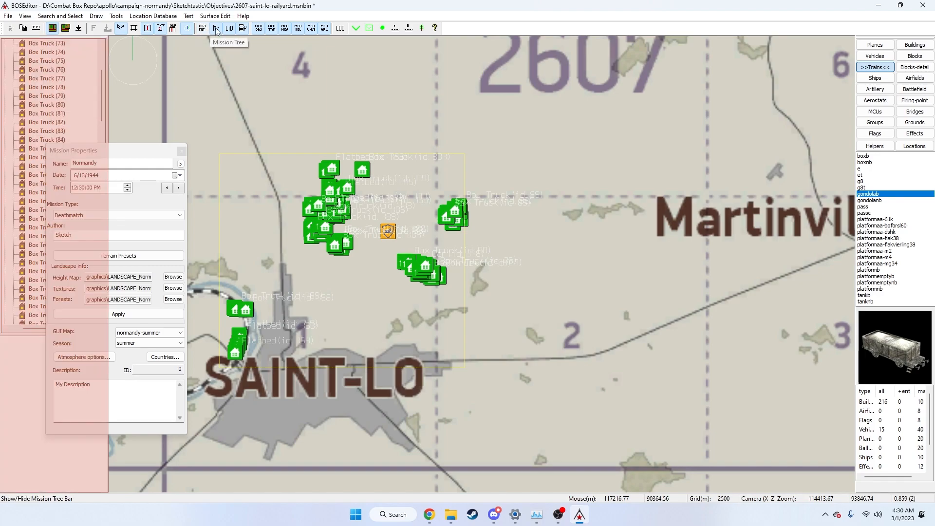
Step: Move the Mission Properties window aside, and hide and show the Mission Tree and the Objects Library
{"action": "left_click_drag", "start_coordinate": [142, 147], "coordinate": [167, 151]}
{"action": "left_click", "coordinate": [216, 28]}
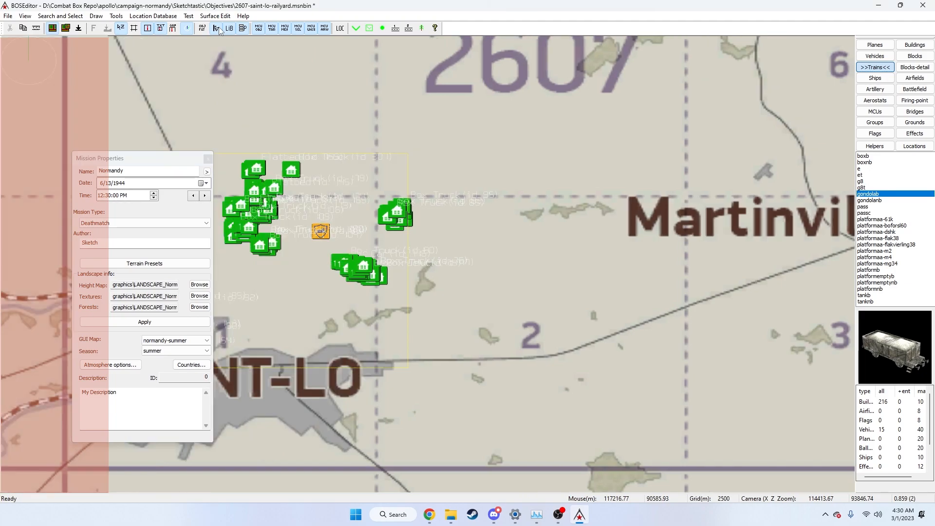
{"action": "left_click", "coordinate": [216, 28]}
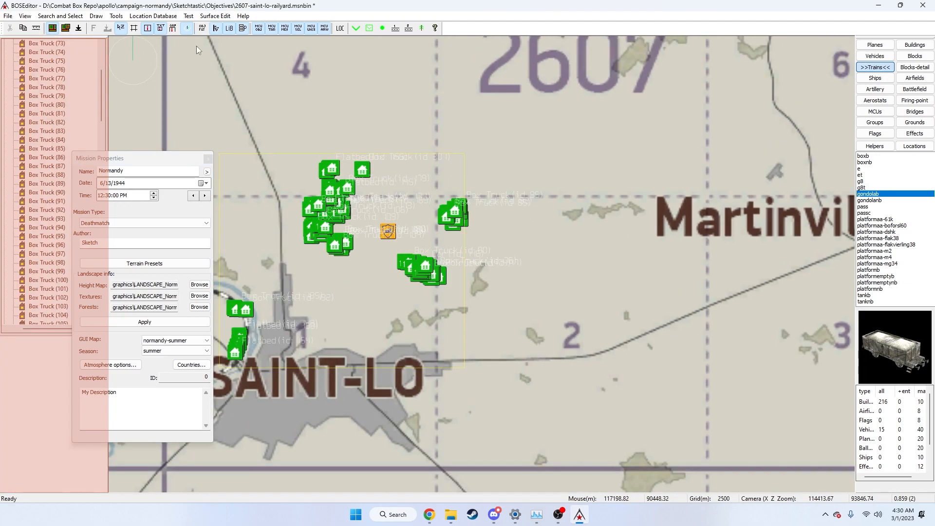
{"action": "left_click_drag", "start_coordinate": [149, 164], "coordinate": [165, 164]}
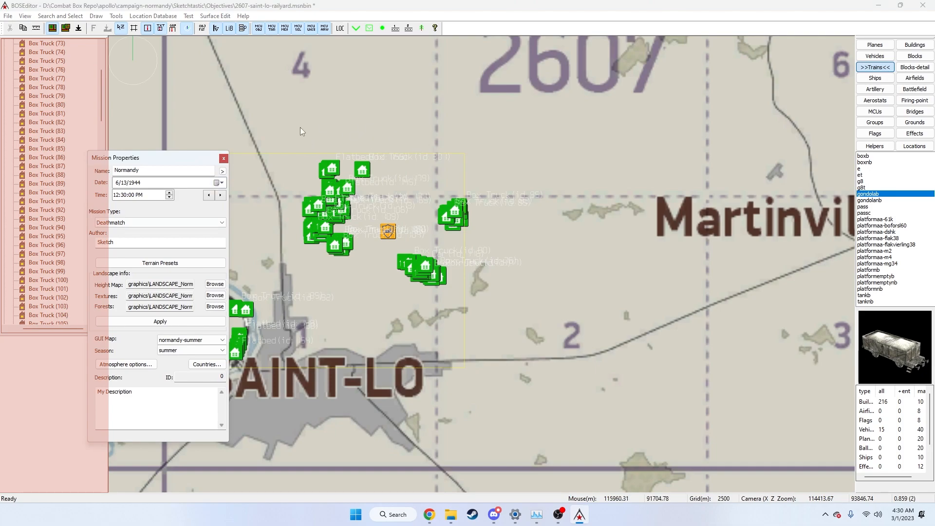
{"action": "left_click", "coordinate": [229, 29]}
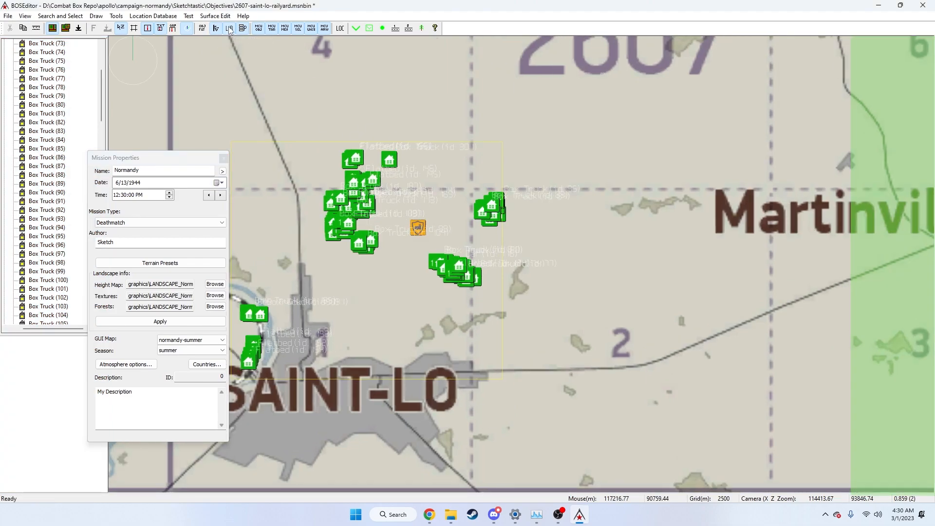
{"action": "left_click", "coordinate": [229, 30]}
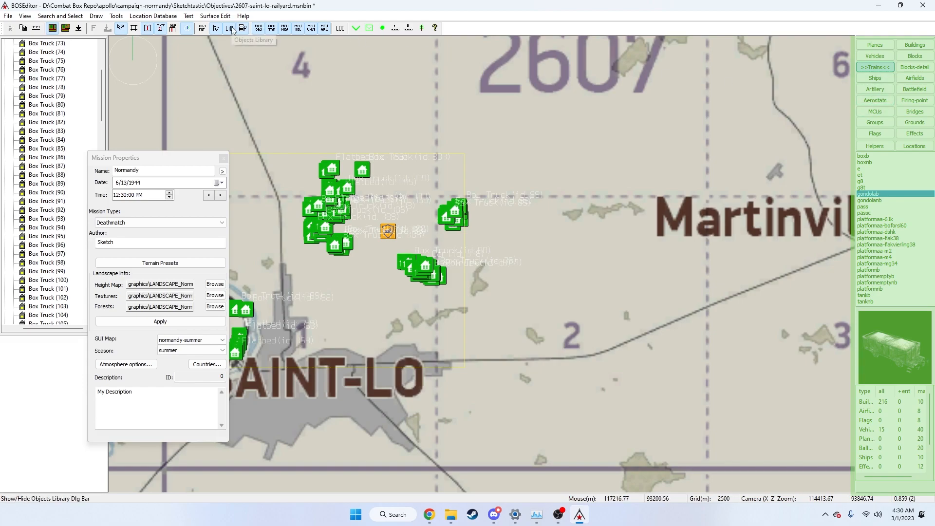
Step: Browse the library's Aerostats, Trains and Vehicles categories and place an _m4a2 vehicle on the map east of the objective's truck clusters
{"action": "left_click", "coordinate": [880, 101]}
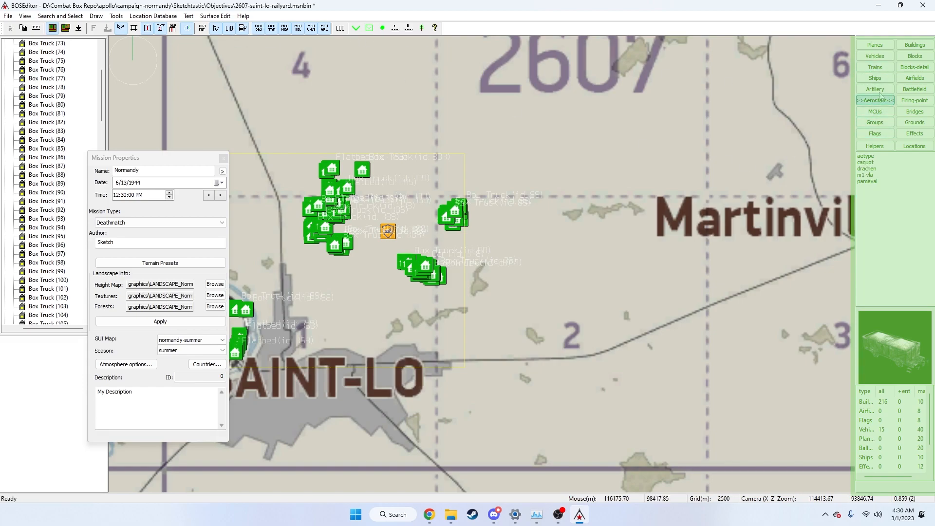
{"action": "left_click", "coordinate": [883, 69]}
{"action": "left_click", "coordinate": [877, 56]}
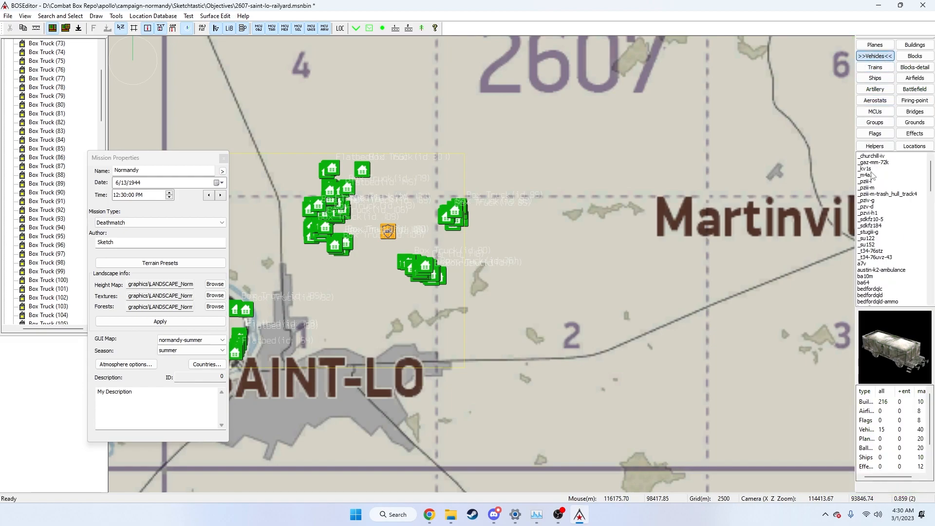
{"action": "left_click", "coordinate": [870, 174]}
{"action": "left_click", "coordinate": [550, 248]}
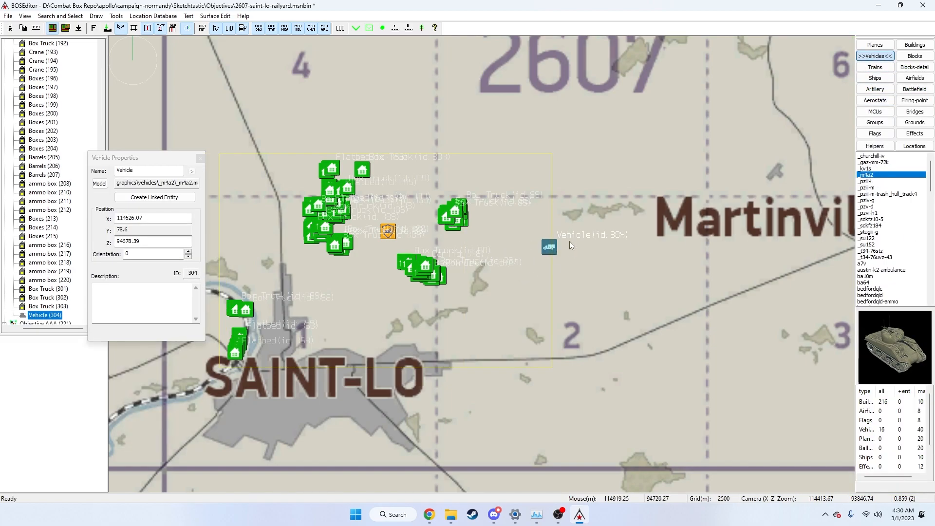
Step: Place a br_rd_ramp_up bridge on the map just southwest of the new vehicle
{"action": "left_click", "coordinate": [915, 112]}
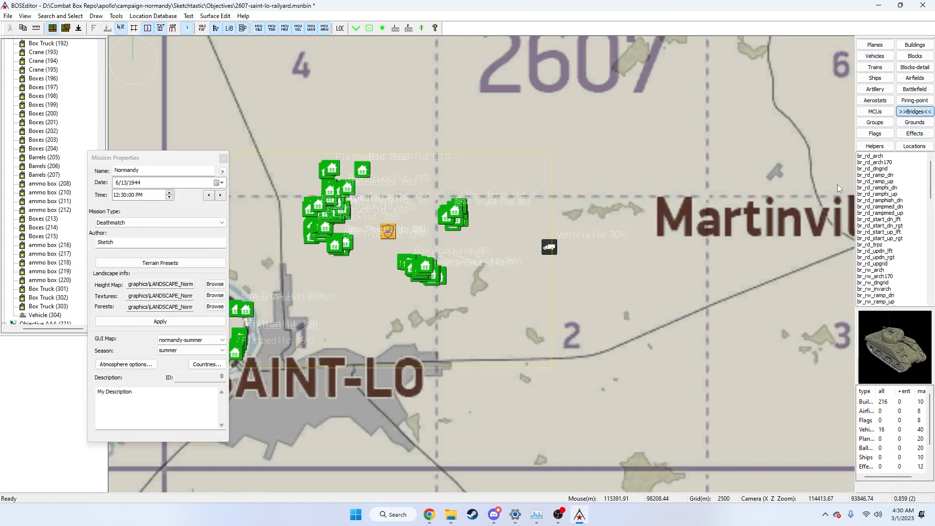
{"action": "left_click", "coordinate": [875, 181]}
{"action": "left_click", "coordinate": [532, 289]}
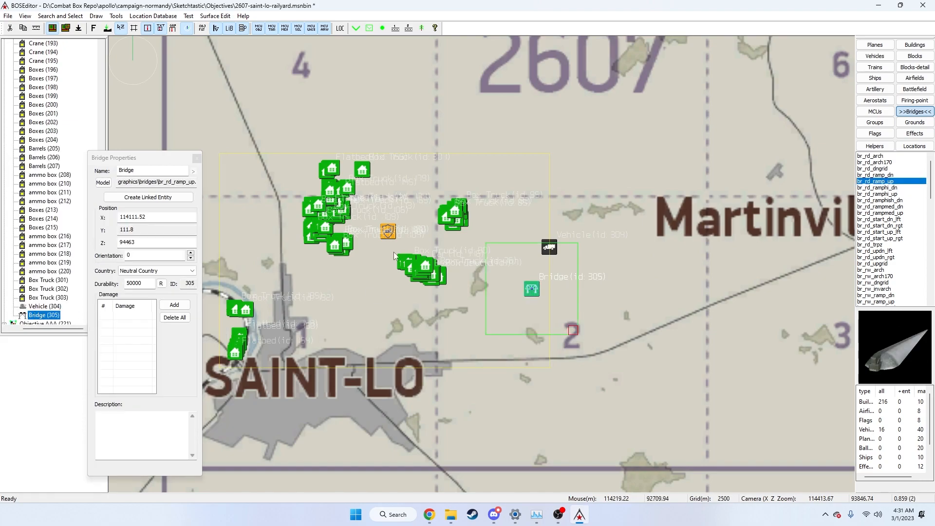
Step: Delete the vehicle and the bridge placed east of the objective's truck clusters
{"action": "left_click_drag", "start_coordinate": [491, 227], "coordinate": [598, 312]}
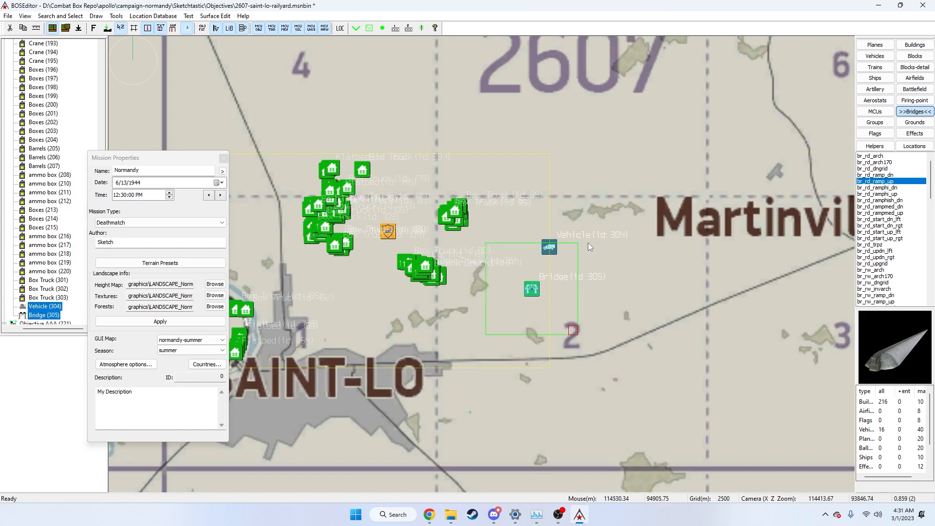
{"action": "key", "text": "Delete"}
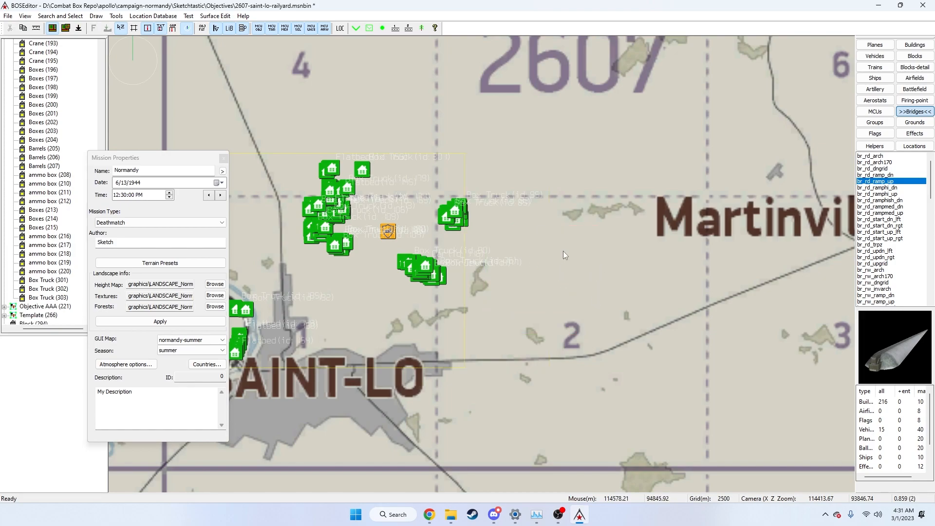
Step: Toggle the Mission Properties window off and on, and shift it slightly aside
{"action": "left_click", "coordinate": [244, 31]}
{"action": "left_click", "coordinate": [242, 31]}
{"action": "left_click", "coordinate": [242, 30]}
{"action": "left_click", "coordinate": [242, 30]}
{"action": "left_click_drag", "start_coordinate": [159, 160], "coordinate": [171, 161]}
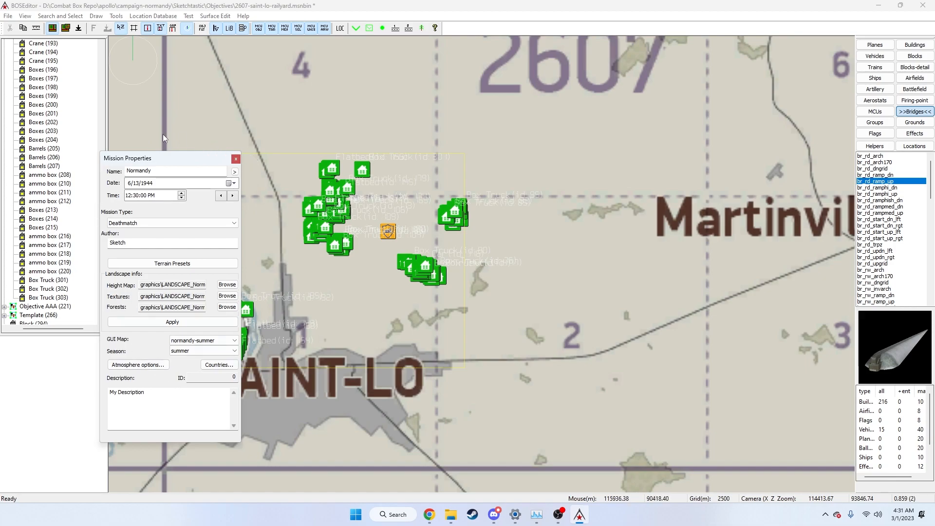
Step: Select the lone box truck north of the objective and save the mission
{"action": "left_click", "coordinate": [363, 171]}
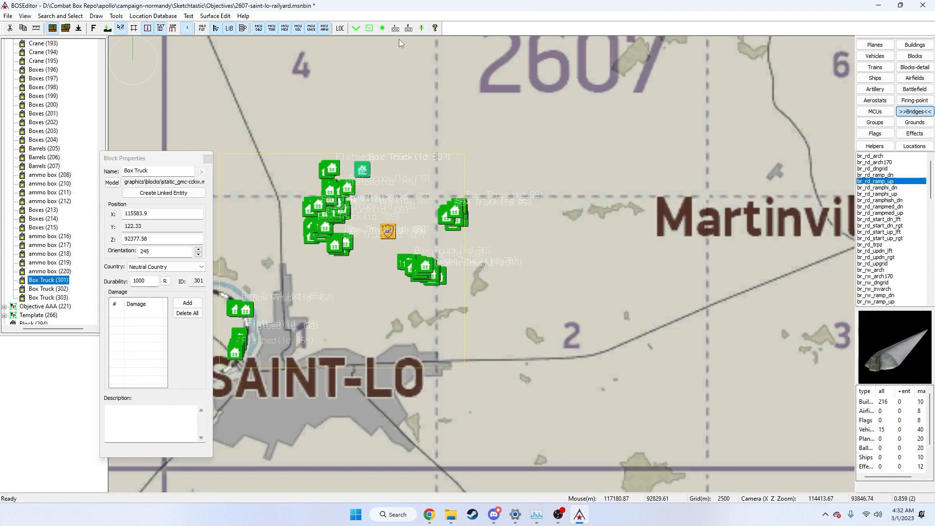
{"action": "left_click", "coordinate": [7, 17]}
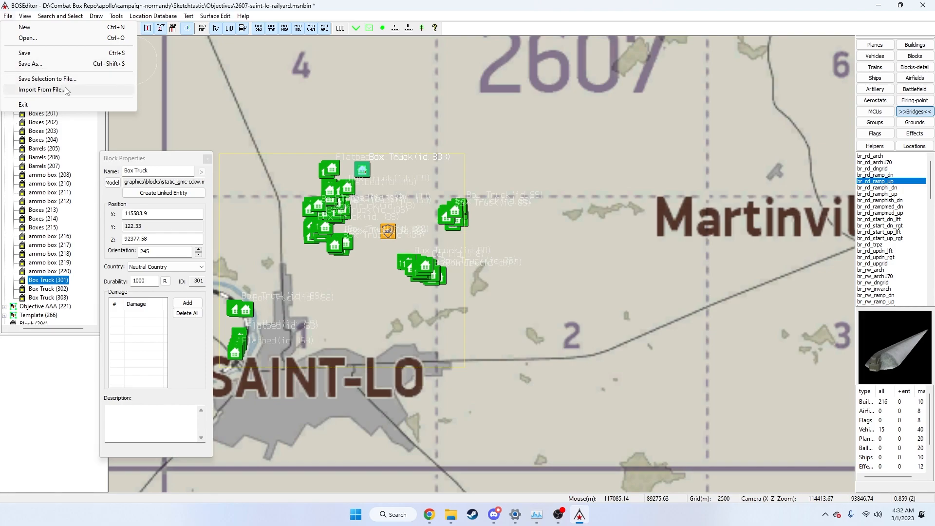
{"action": "left_click", "coordinate": [34, 53]}
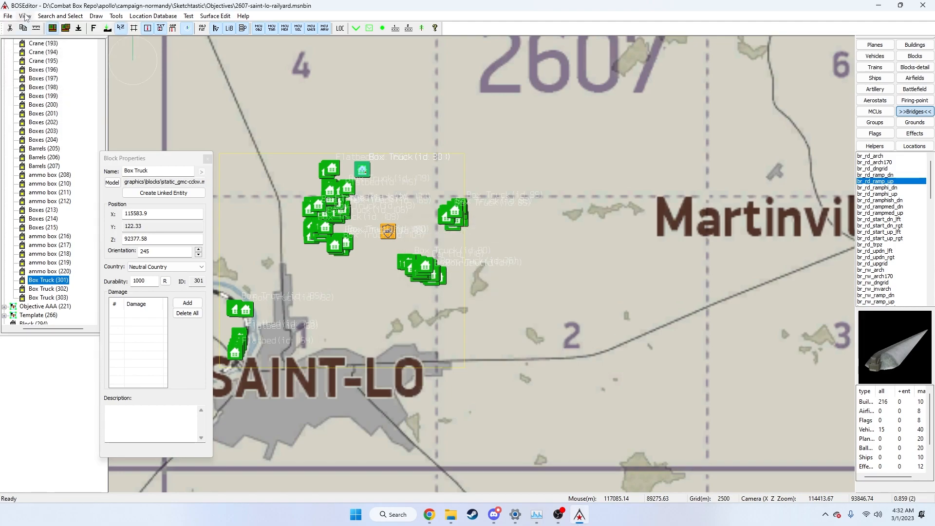
{"action": "left_click", "coordinate": [26, 17]}
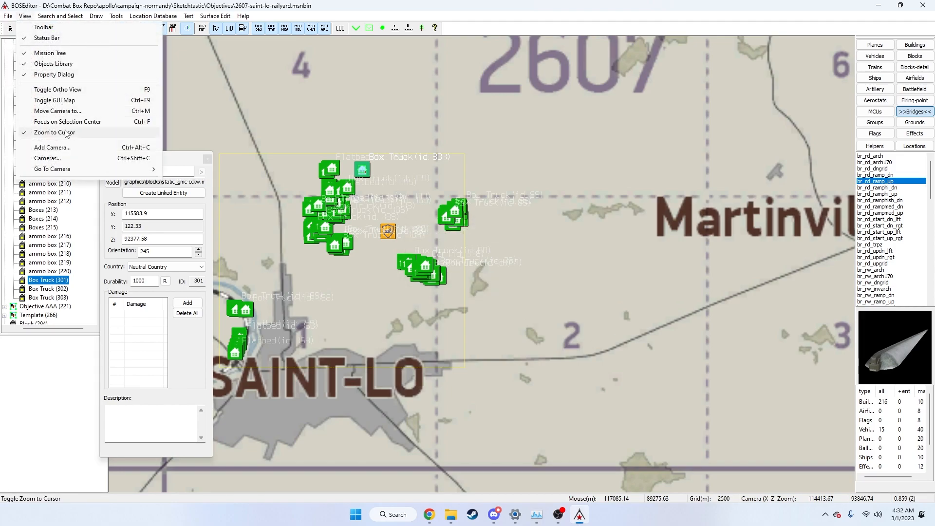
{"action": "left_click", "coordinate": [203, 3]}
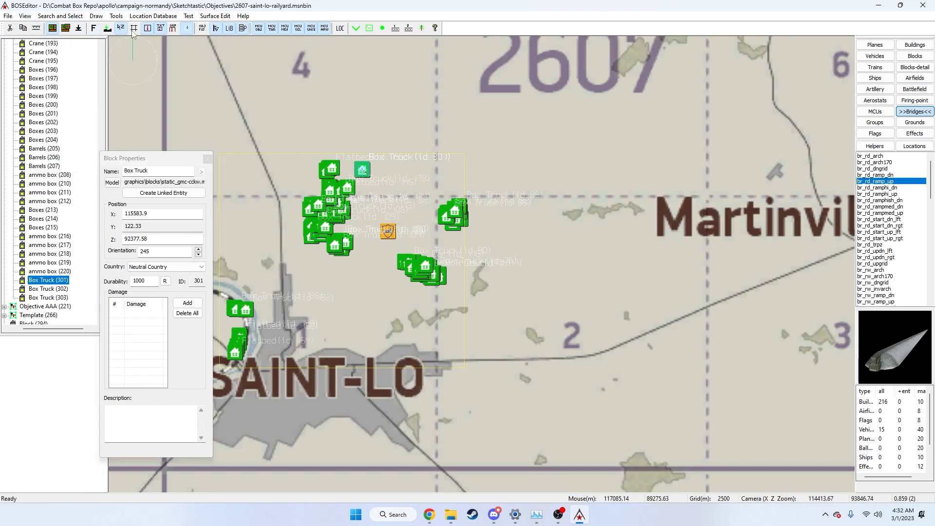
Step: Search the mission objects for items named "ammo box", filtering by the Block type
{"action": "left_click", "coordinate": [60, 16]}
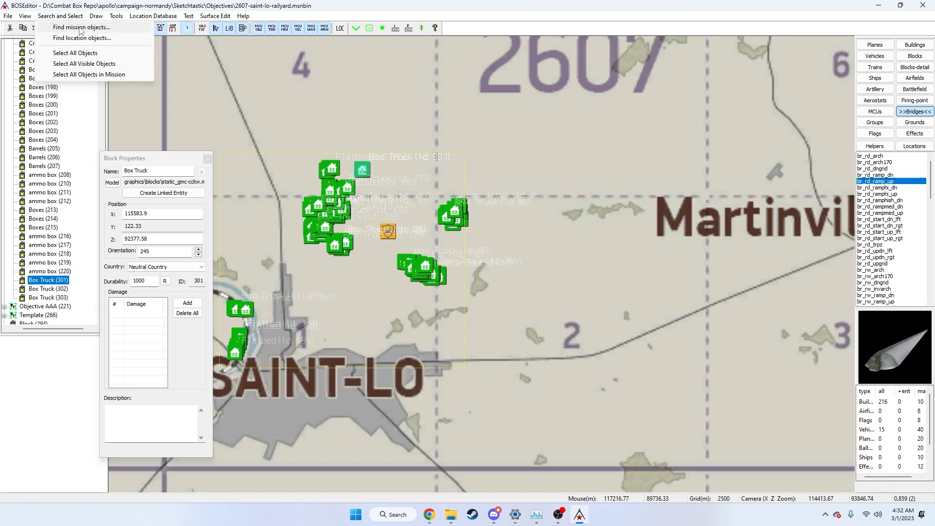
{"action": "left_click", "coordinate": [81, 27]}
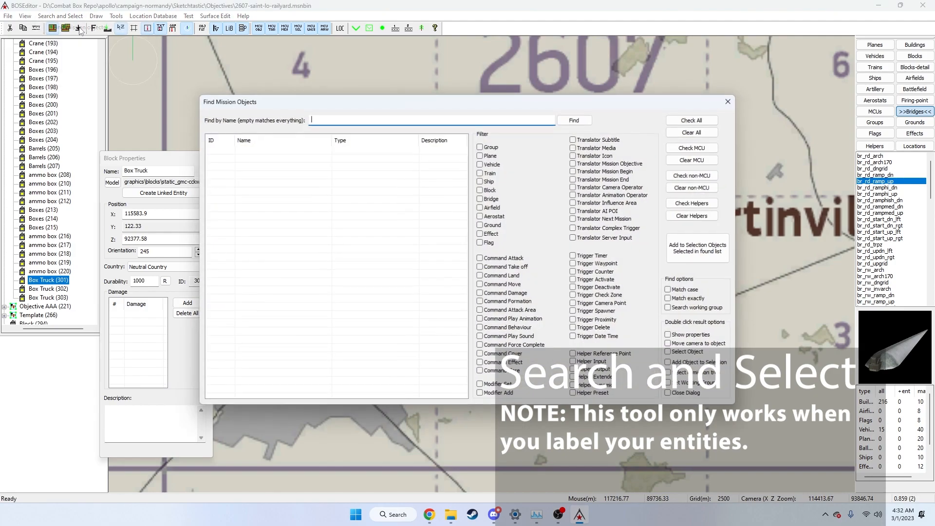
{"action": "left_click_drag", "start_coordinate": [512, 102], "coordinate": [608, 105]}
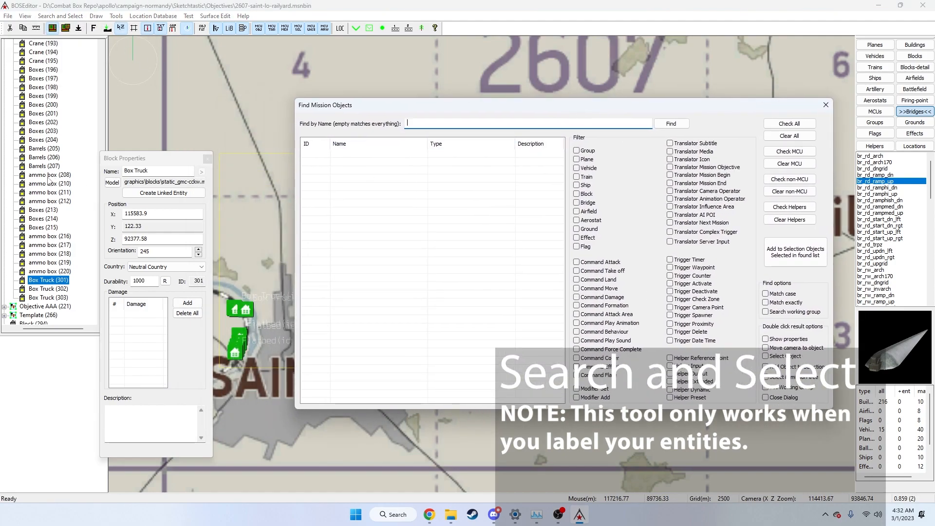
{"action": "left_click", "coordinate": [576, 194]}
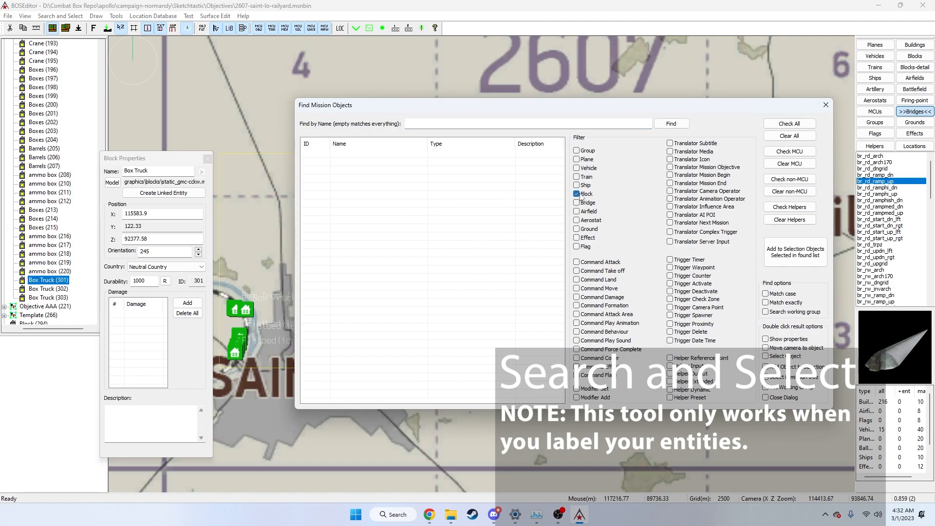
{"action": "left_click", "coordinate": [448, 124]}
{"action": "type", "text": "ammo box"}
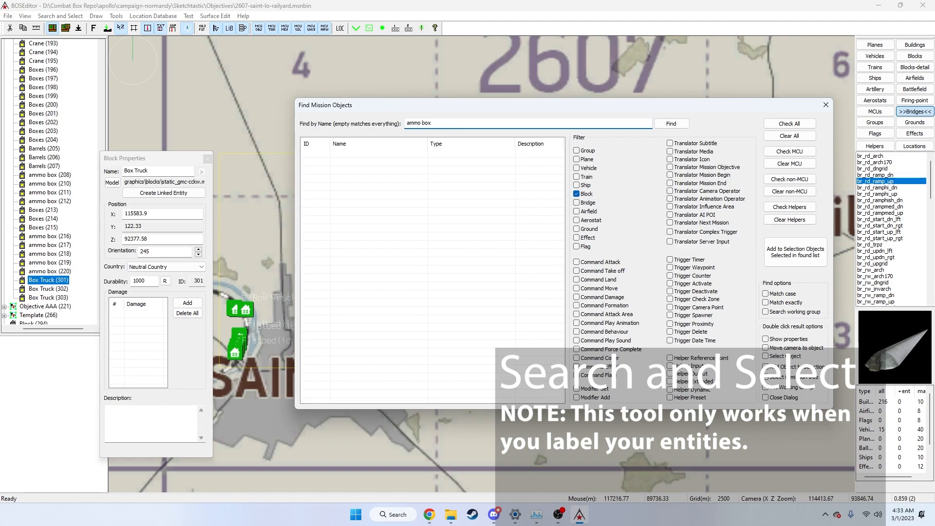
{"action": "left_click", "coordinate": [679, 124]}
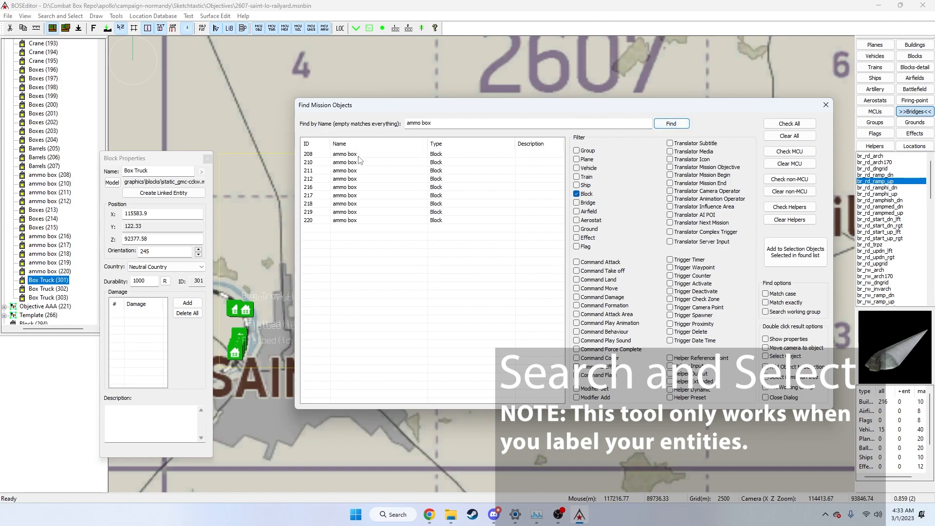
Step: Add ammo box 219 from the found objects to the selection, close the search, and select only that box in the mission tree
{"action": "left_click", "coordinate": [354, 155]}
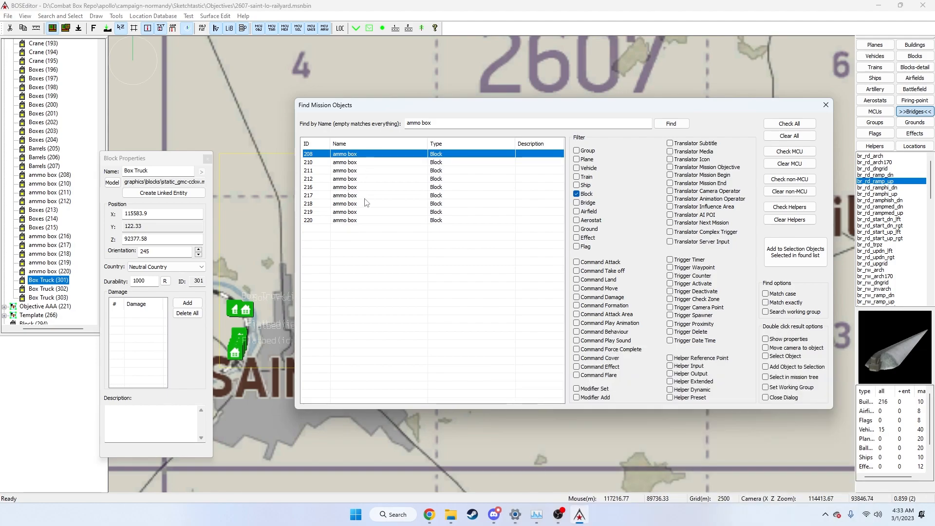
{"action": "left_click", "coordinate": [351, 213]}
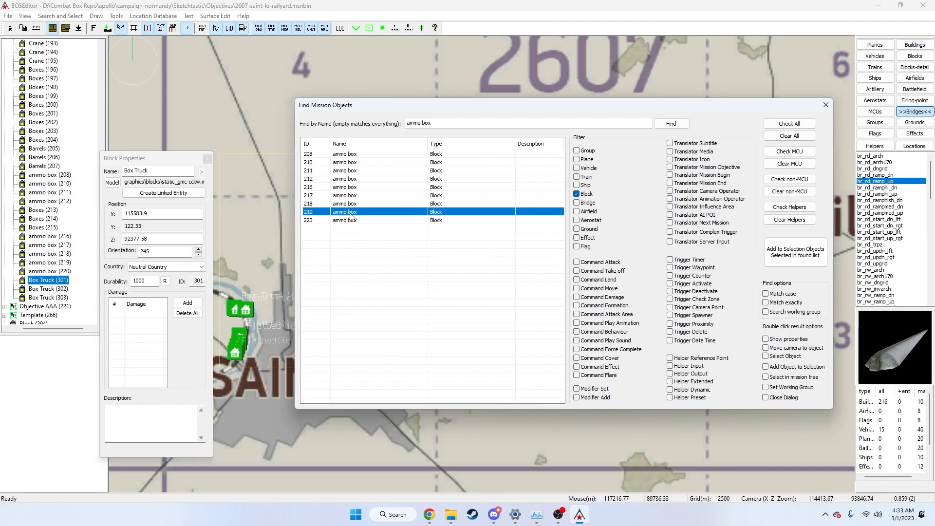
{"action": "left_click", "coordinate": [803, 263]}
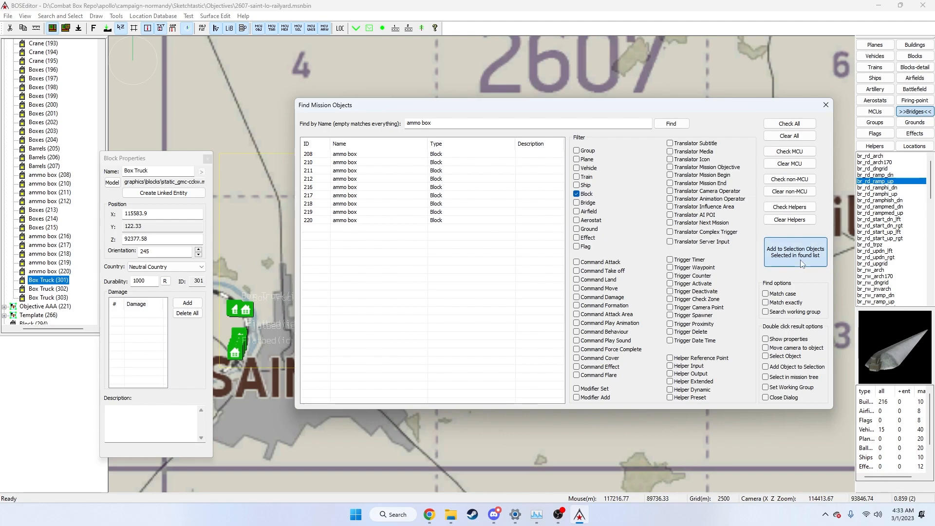
{"action": "left_click", "coordinate": [803, 263]}
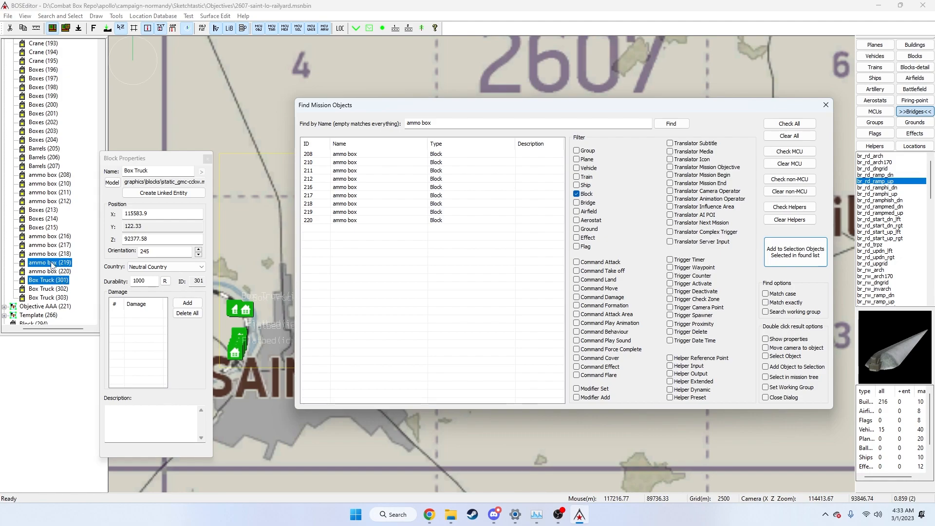
{"action": "left_click", "coordinate": [825, 105]}
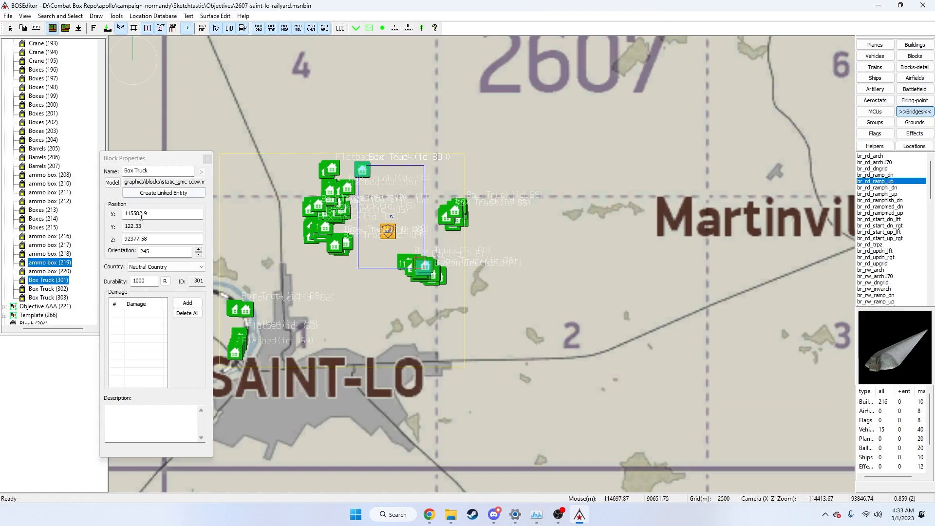
{"action": "left_click", "coordinate": [51, 268]}
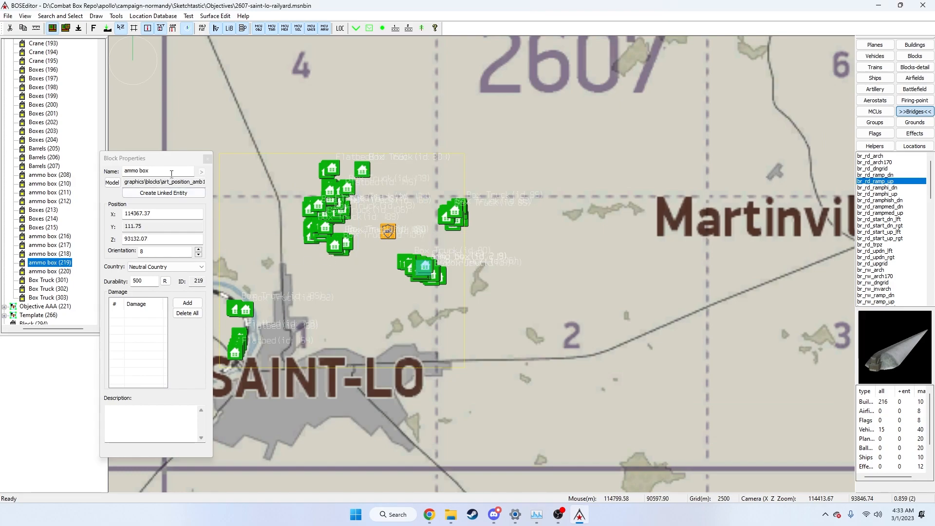
Step: Review the editor's available commands for drawing options, tools, location database, surface editing and help
{"action": "left_click", "coordinate": [95, 16]}
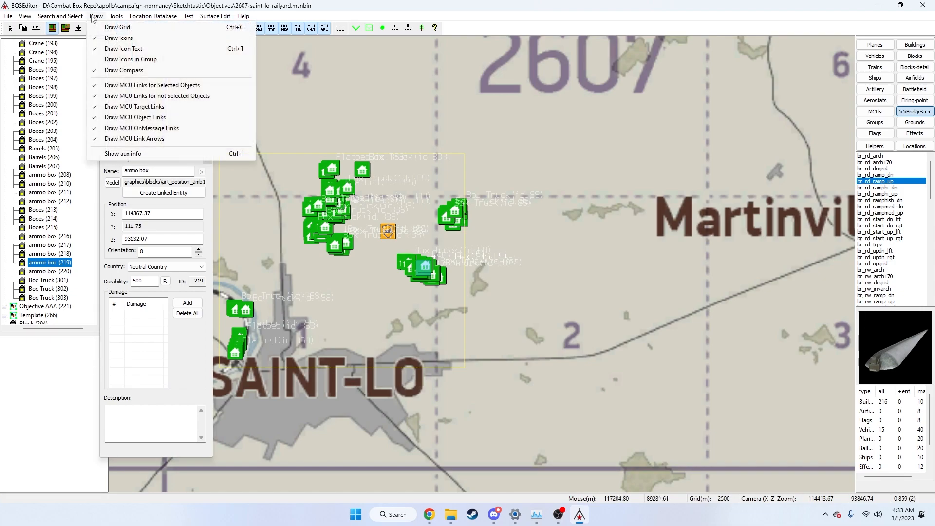
{"action": "left_click", "coordinate": [324, 4]}
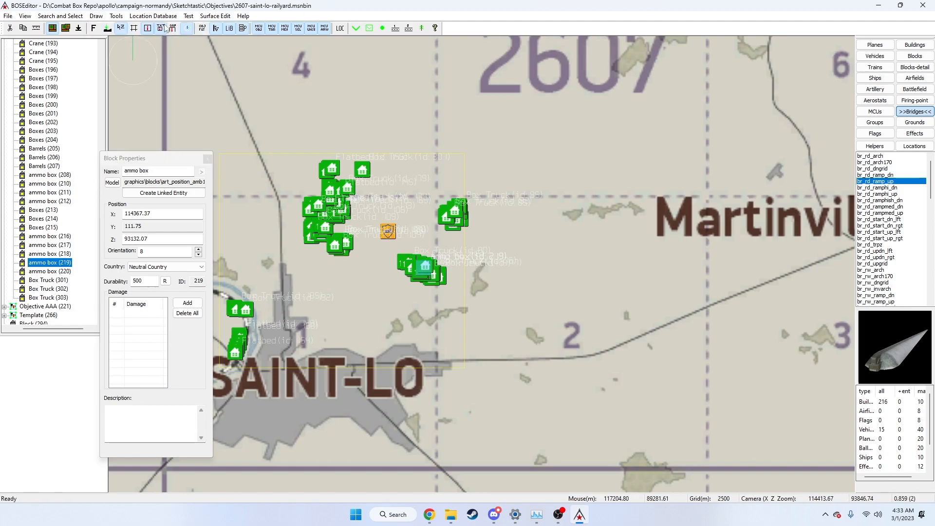
{"action": "left_click", "coordinate": [98, 16]}
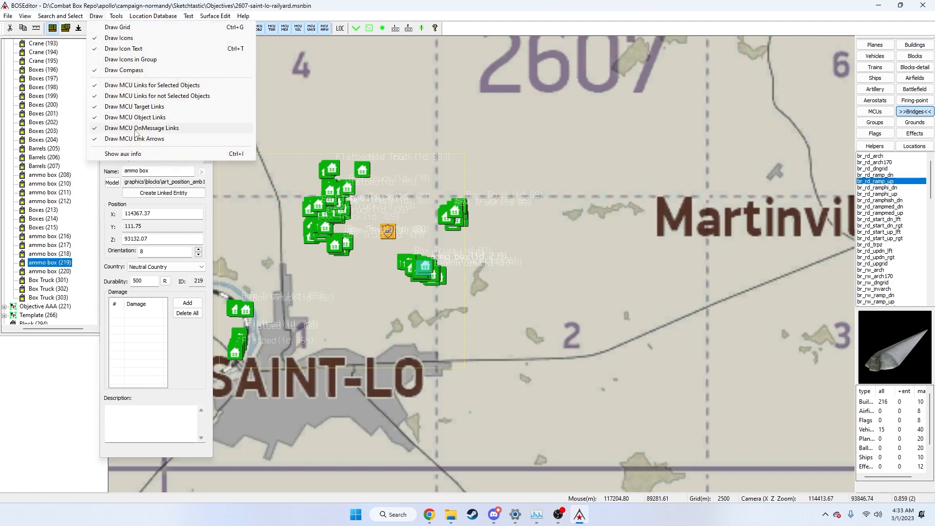
{"action": "left_click", "coordinate": [240, 4]}
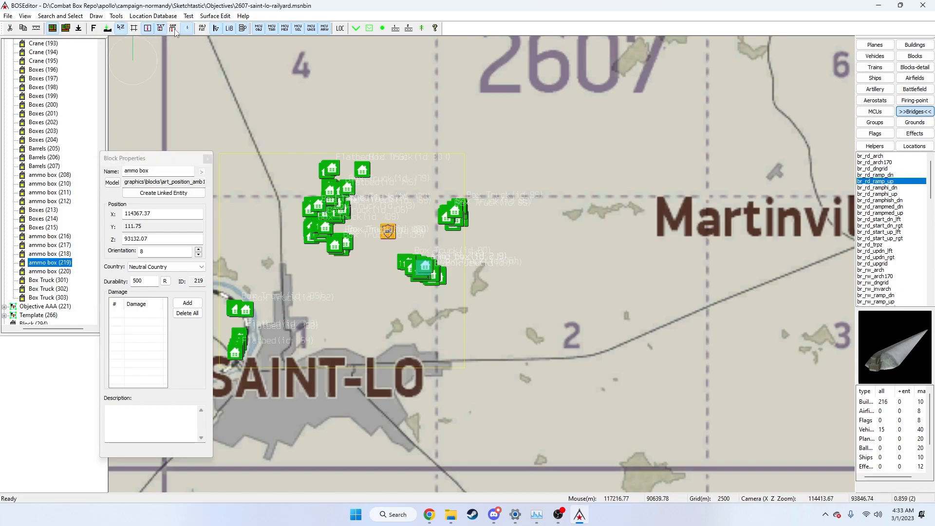
{"action": "left_click", "coordinate": [116, 18]}
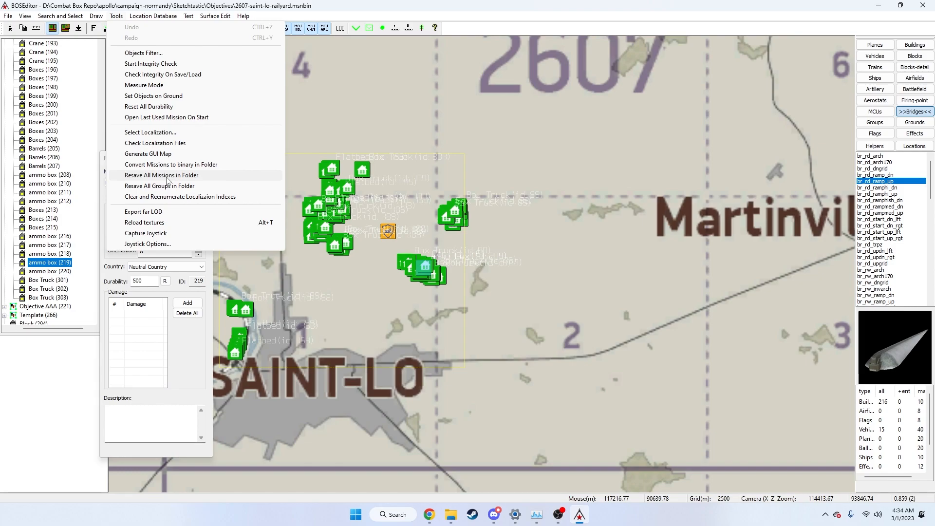
{"action": "left_click", "coordinate": [147, 16]}
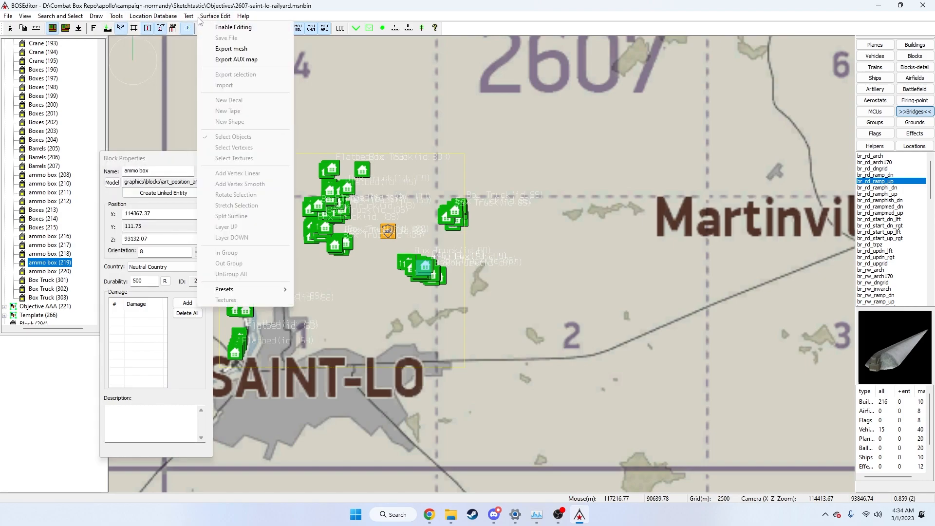
{"action": "mouse_move", "coordinate": [192, 18]}
{"action": "mouse_move", "coordinate": [246, 17]}
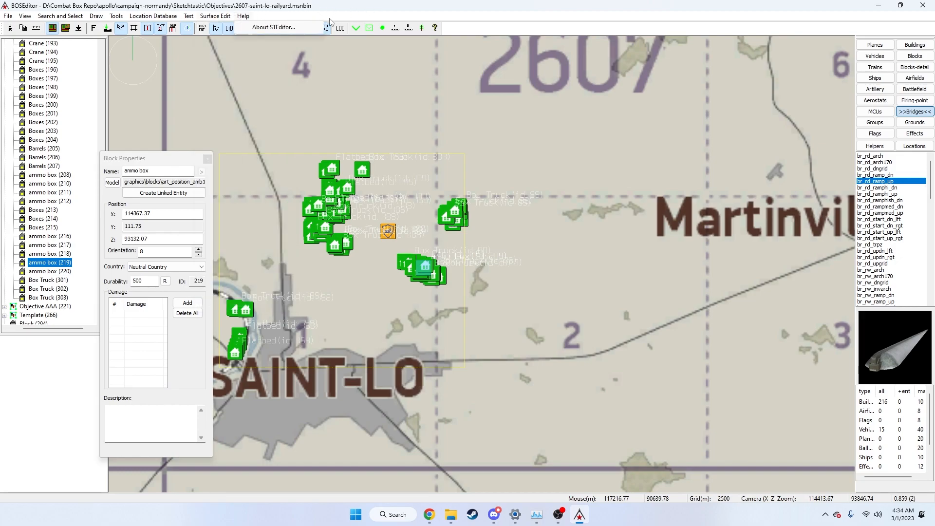
Step: Deselect the ammo box and browse the library's Blocks, Buildings and Bridges categories
{"action": "left_click", "coordinate": [402, 109]}
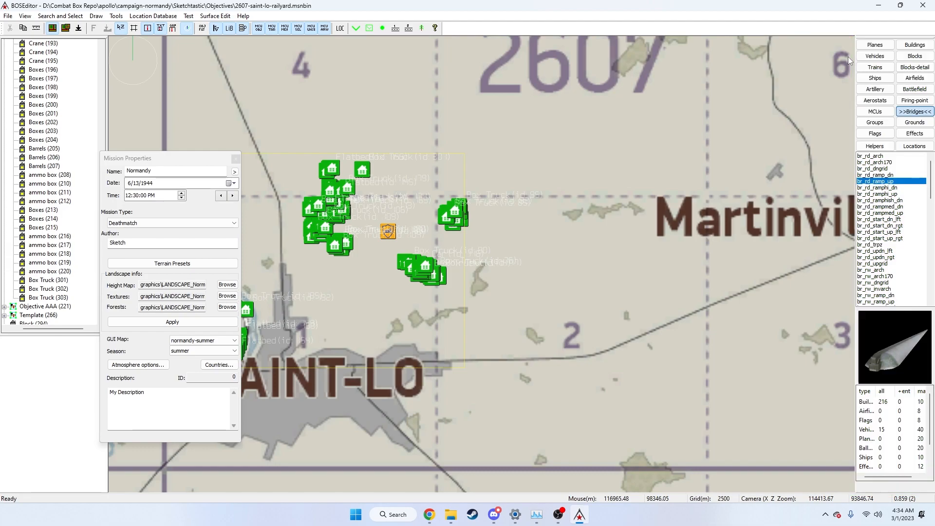
{"action": "left_click", "coordinate": [922, 57]}
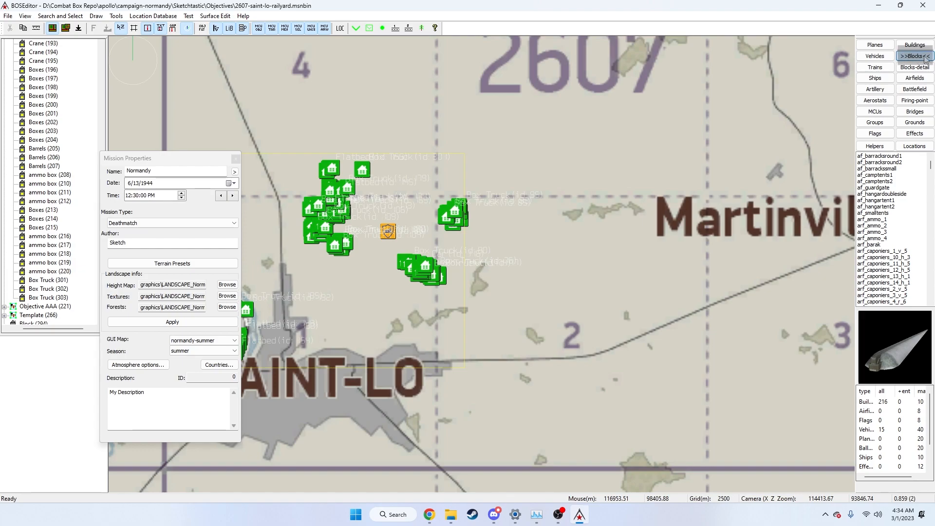
{"action": "left_click", "coordinate": [921, 46]}
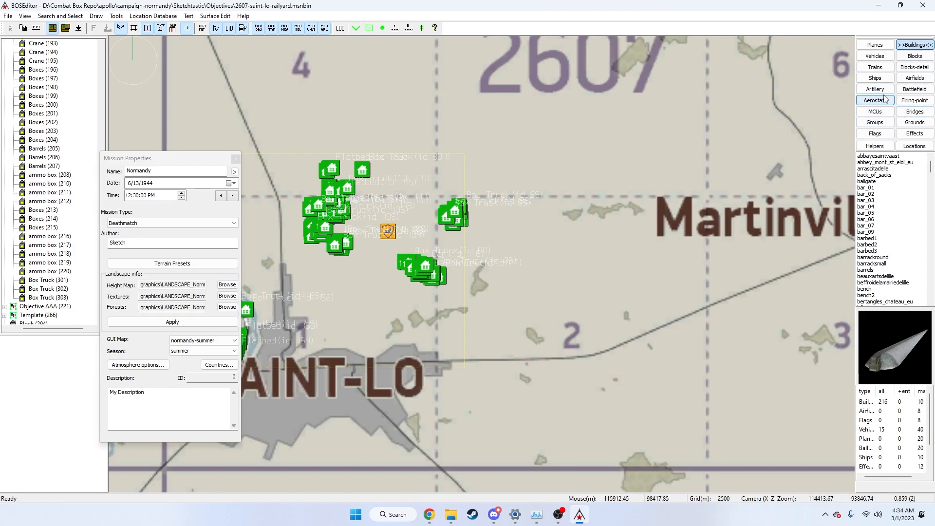
{"action": "left_click", "coordinate": [919, 111]}
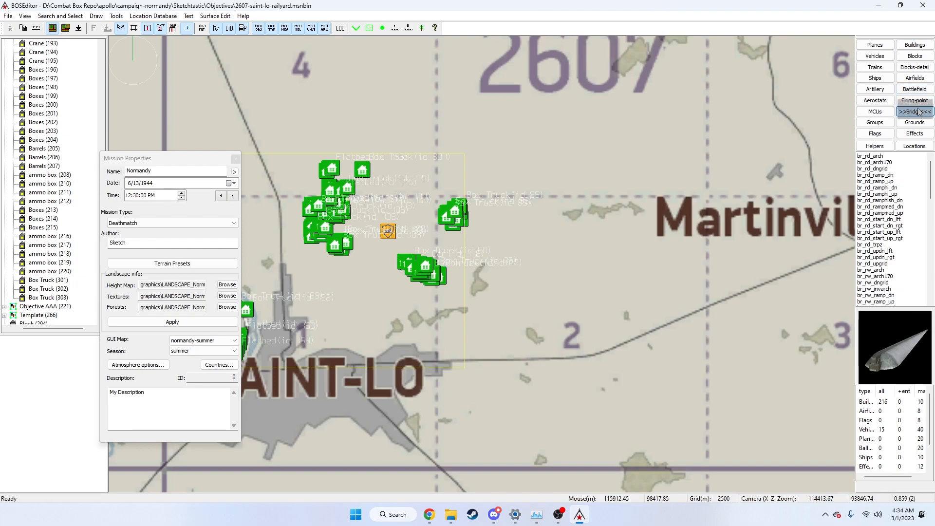